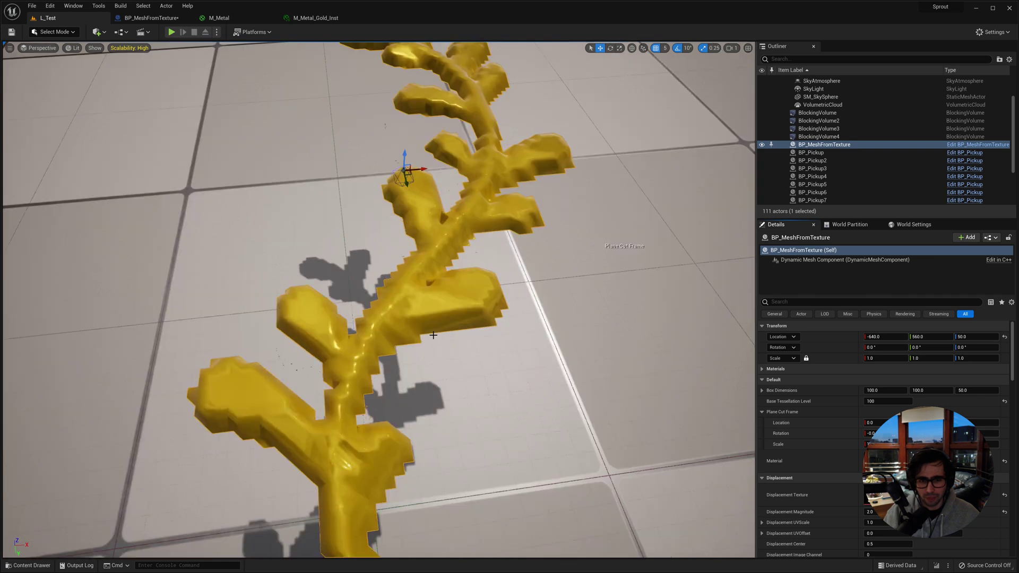
# Shift the Z location of the Plane Cut Frame on BP_MeshFromTexture to compare different cut heights through the mesh
pyautogui.scroll(-5, 676, 398)
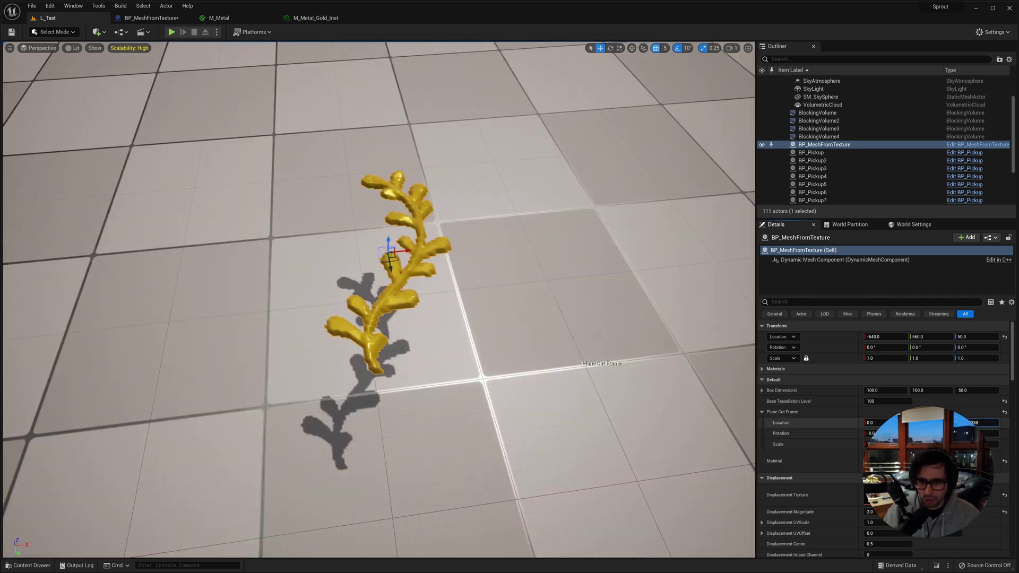
pyautogui.moveTo(976, 423)
pyautogui.mouseDown()
pyautogui.moveTo(988, 422)
pyautogui.moveTo(967, 422)
pyautogui.mouseUp()
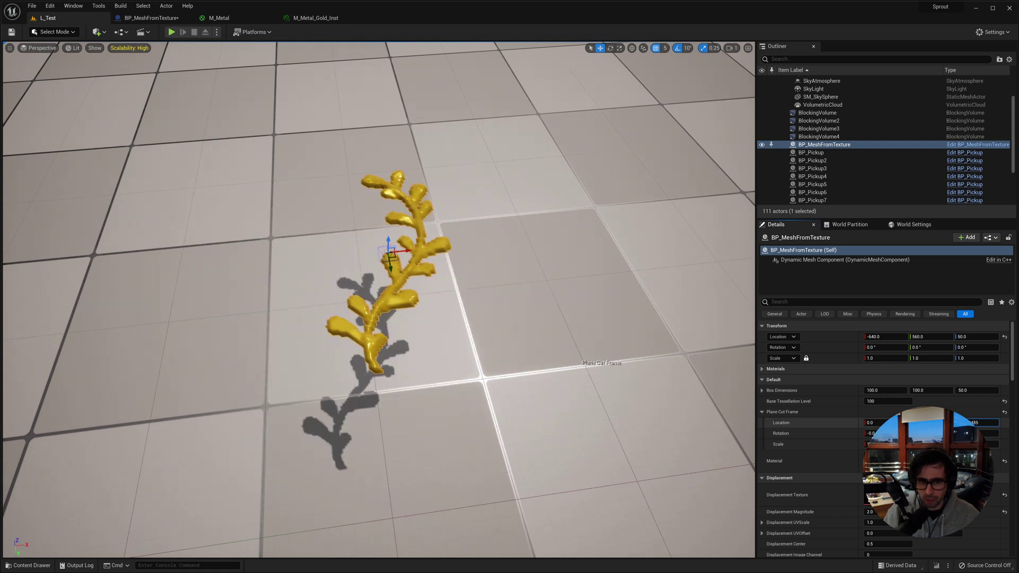
pyautogui.moveTo(976, 422); pyautogui.dragTo(987, 423)
pyautogui.moveTo(598, 374); pyautogui.dragTo(463, 342, button='right')
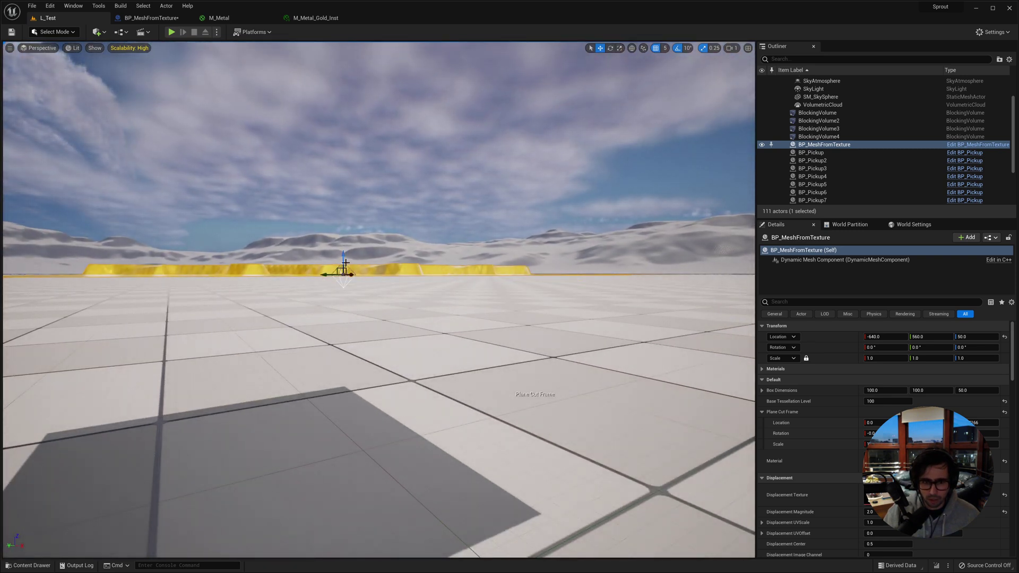
# Turn off grid snapping and raise the Plane Cut Frame of BP_MeshFromTexture to about -0.69 in Z, cutting away the flat base
pyautogui.click(664, 49)
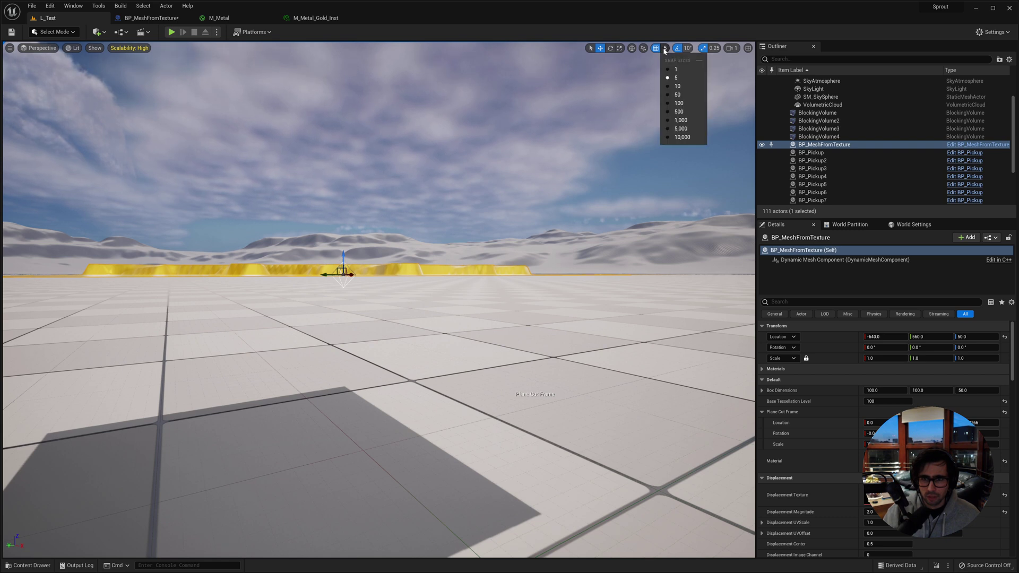
pyautogui.click(658, 60)
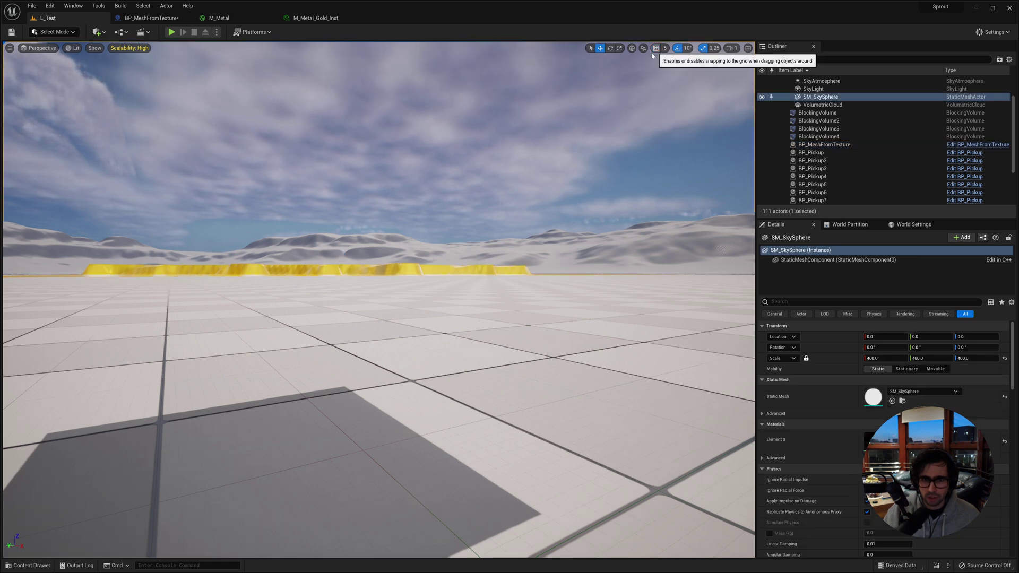
pyautogui.moveTo(335, 254); pyautogui.dragTo(355, 275, button='right')
pyautogui.click(355, 275)
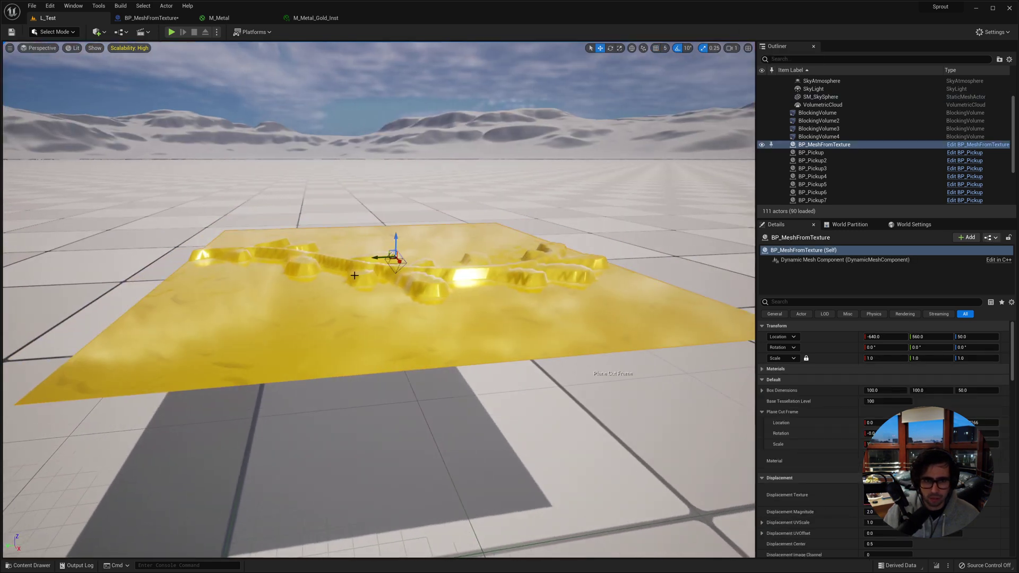
pyautogui.moveTo(396, 242); pyautogui.dragTo(394, 239)
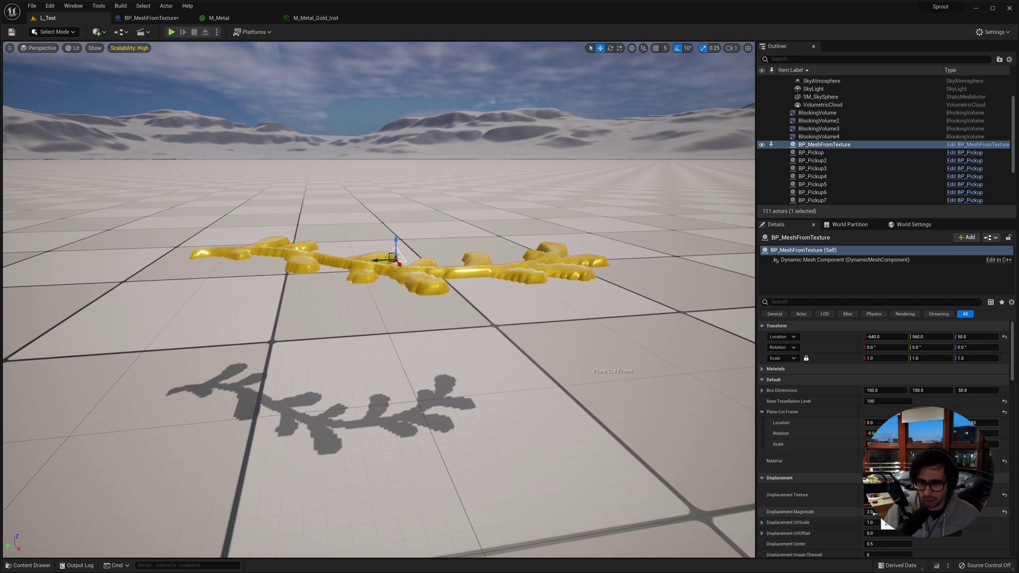
# Try a Displacement Magnitude of 10 on the mesh and restore it to 2.0
pyautogui.write('10')
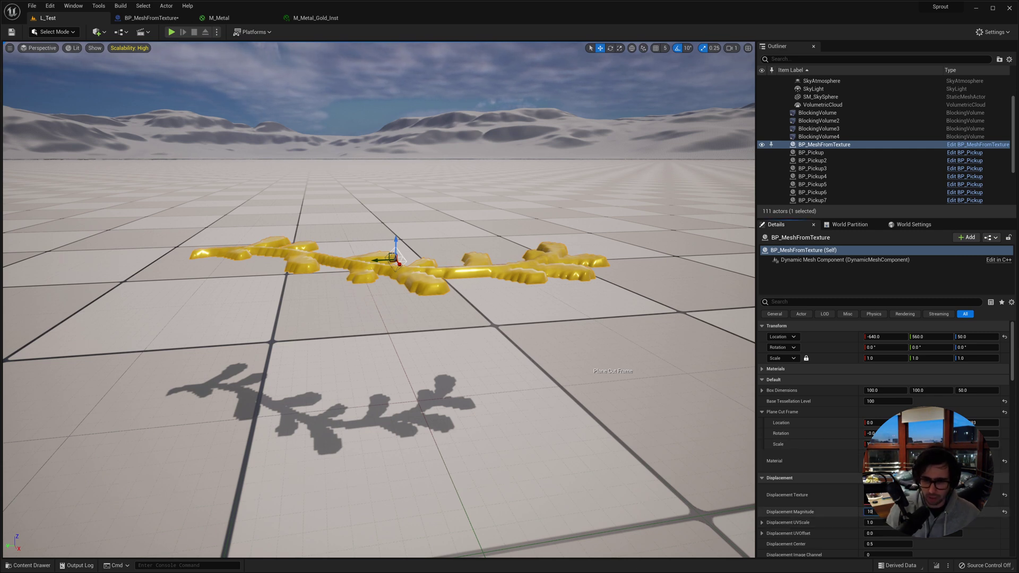
pyautogui.press('Return')
pyautogui.moveTo(349, 181); pyautogui.dragTo(349, 180, button='right')
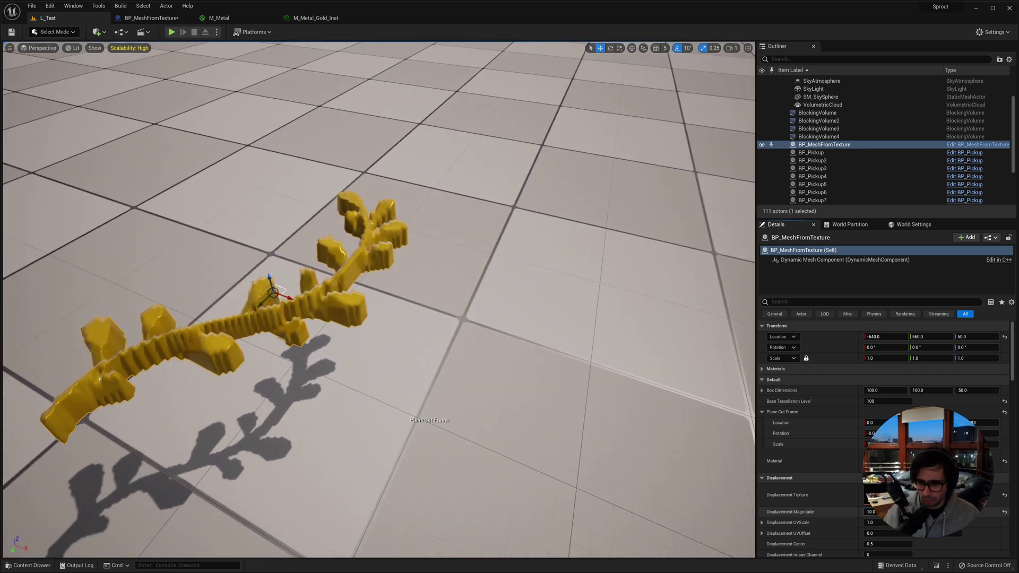
pyautogui.press('Return')
pyautogui.moveTo(428, 300); pyautogui.dragTo(428, 300, button='right')
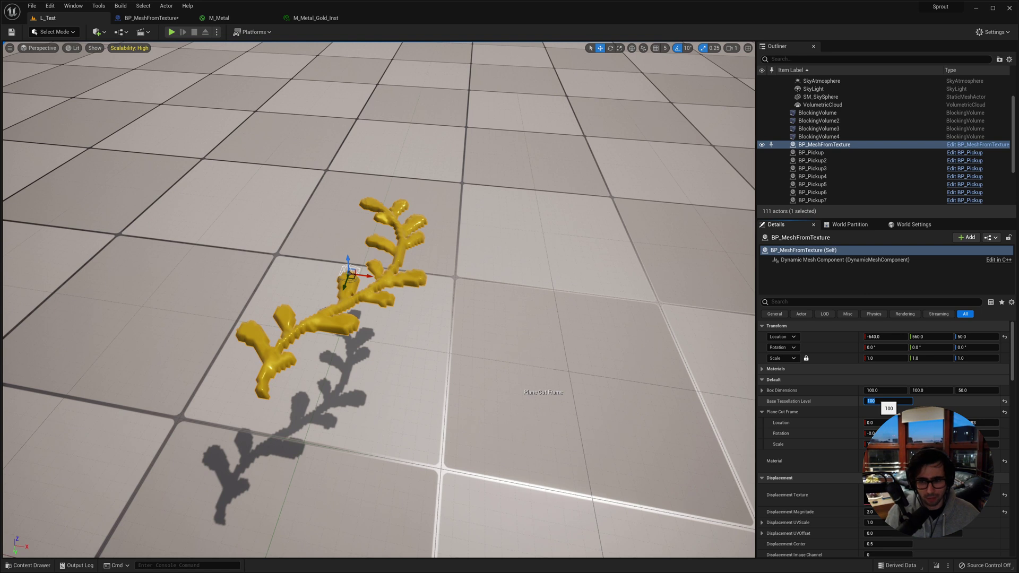
# Set the Base Tessellation Level of the mesh to 300 and check the smoother foliage shape
pyautogui.press('Return')
pyautogui.moveTo(610, 255); pyautogui.dragTo(611, 254, button='right')
pyautogui.press('w')
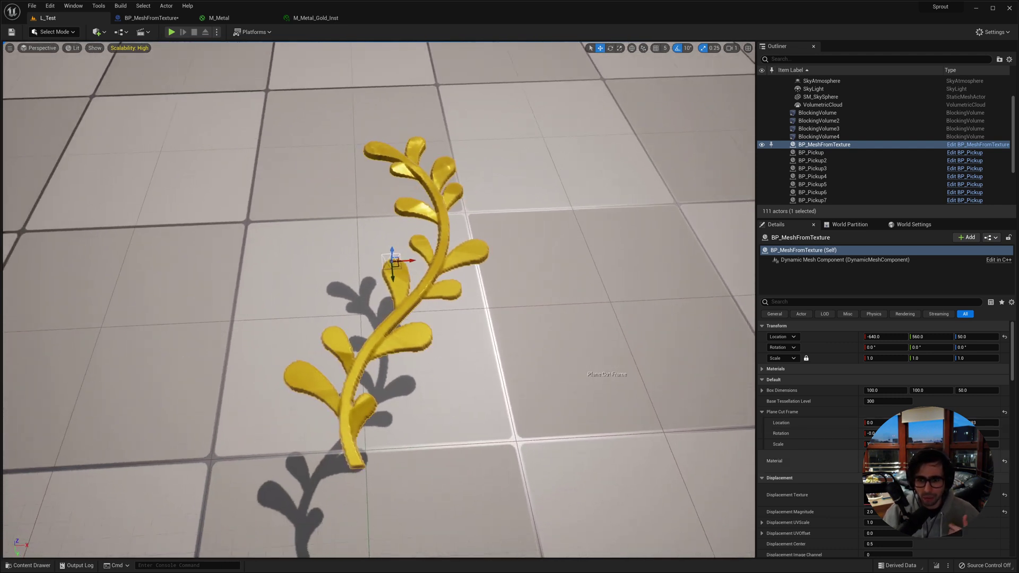
# Use T_Random_44 as the Displacement Texture and lower the Plane Cut Frame to about -2.1 in Z
pyautogui.scroll(-2, 806, 493)
pyautogui.click(913, 441)
pyautogui.scroll(-5, 919, 396)
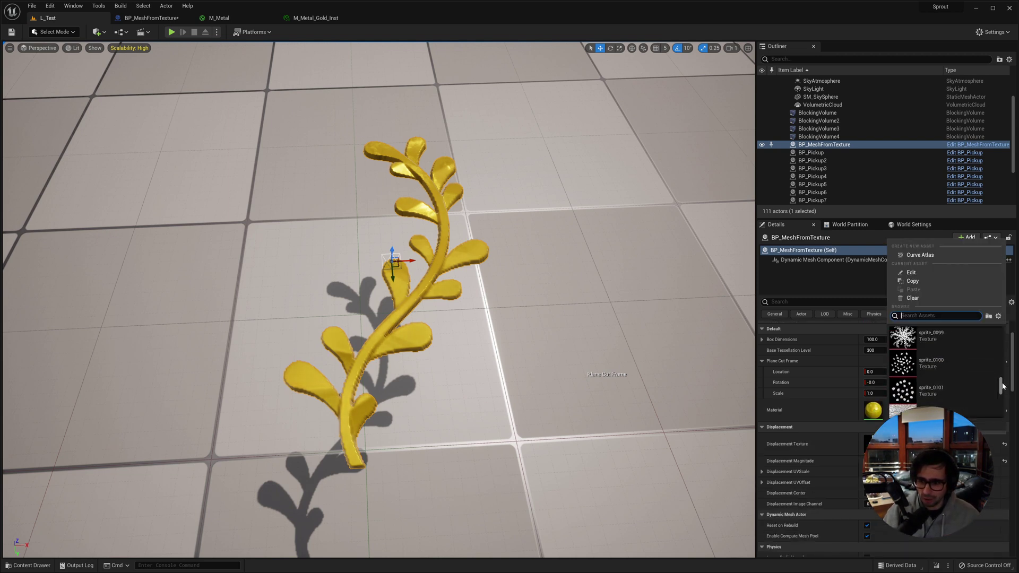
pyautogui.moveTo(1003, 387); pyautogui.dragTo(1002, 393)
pyautogui.scroll(-8, 988, 392)
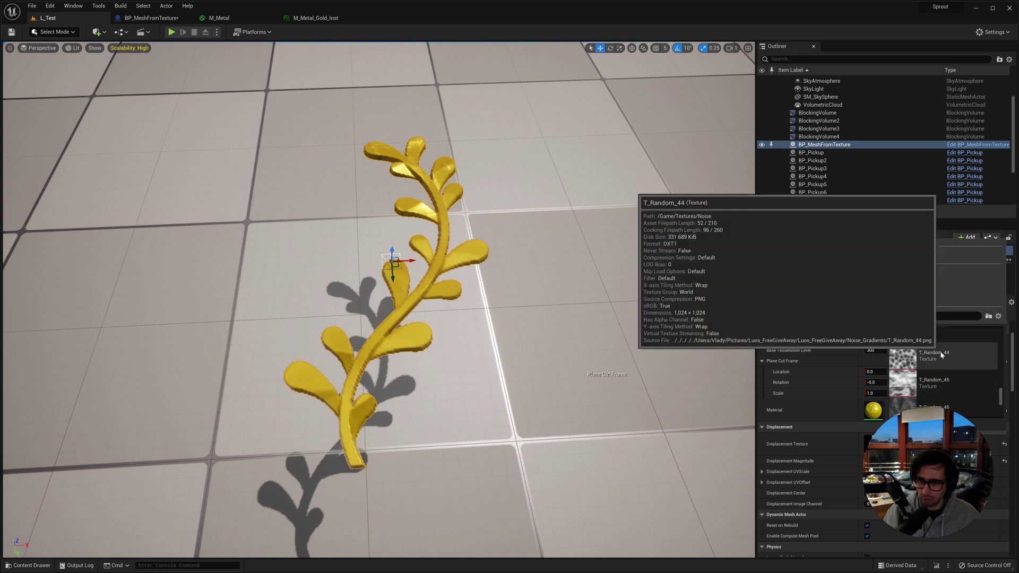
pyautogui.click(896, 347)
pyautogui.scroll(-5, 541, 315)
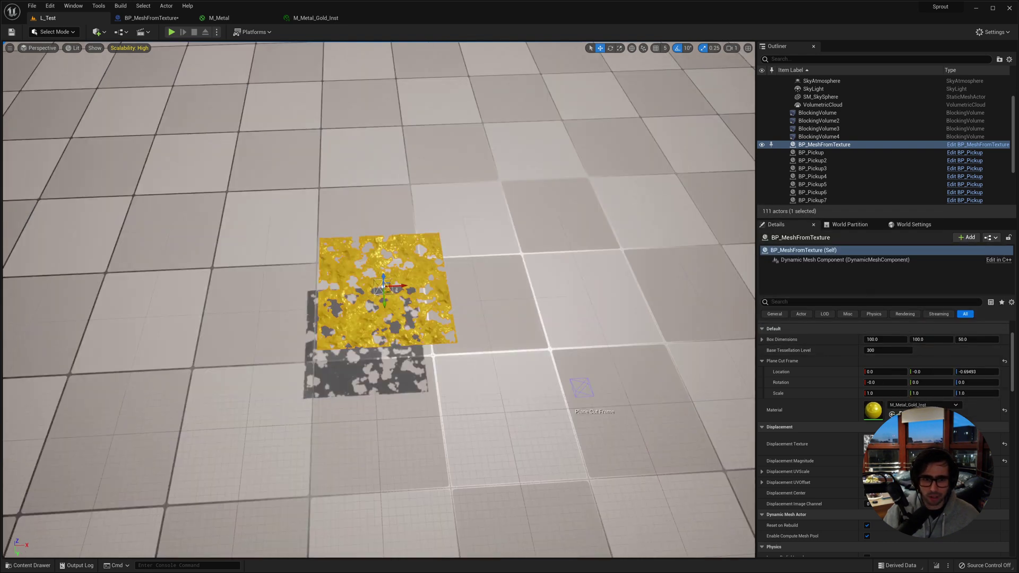
pyautogui.scroll(8, 539, 307)
pyautogui.scroll(-5, 540, 310)
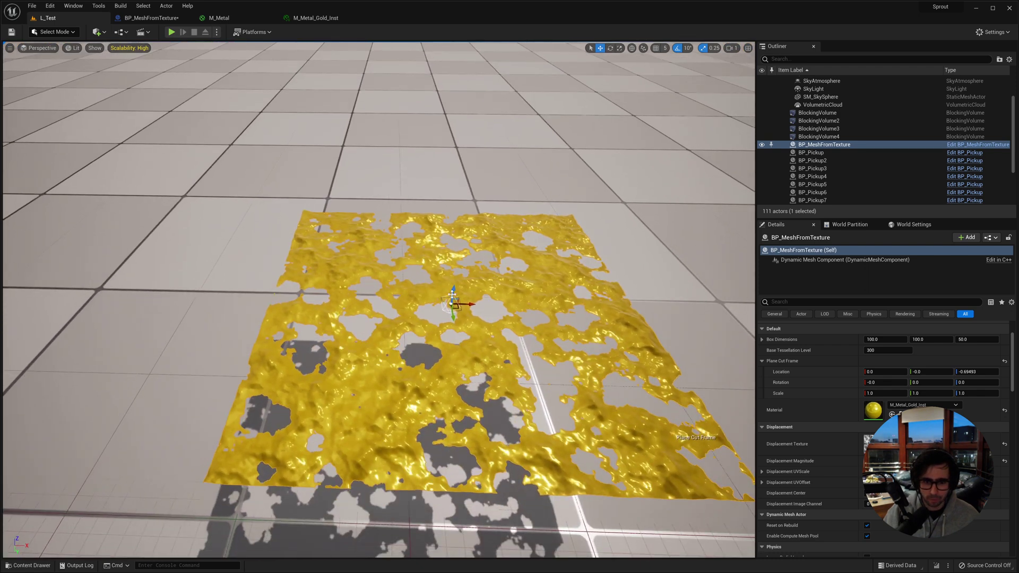
pyautogui.moveTo(454, 291); pyautogui.dragTo(455, 294)
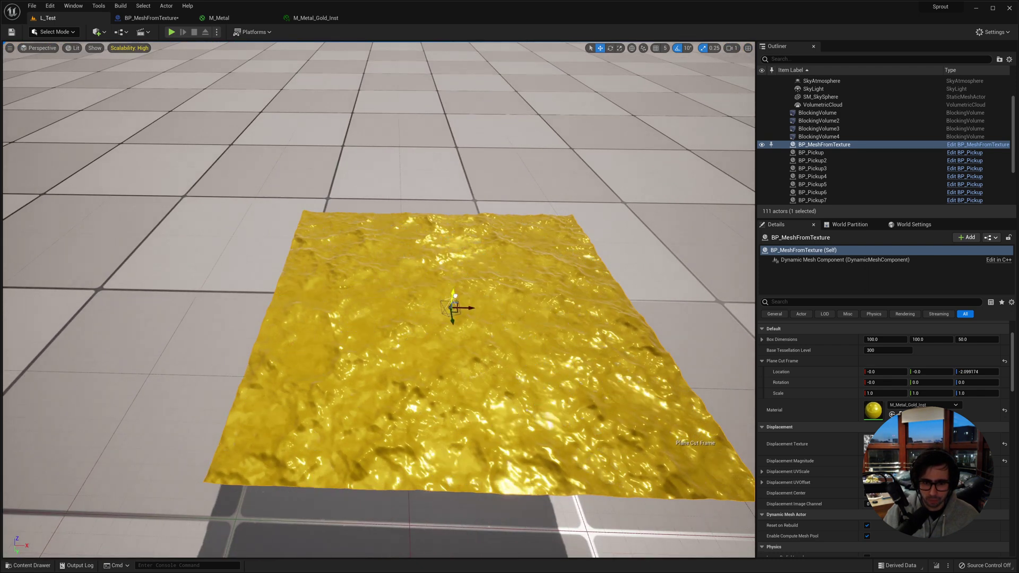
pyautogui.moveTo(455, 296); pyautogui.dragTo(347, 304, button='right')
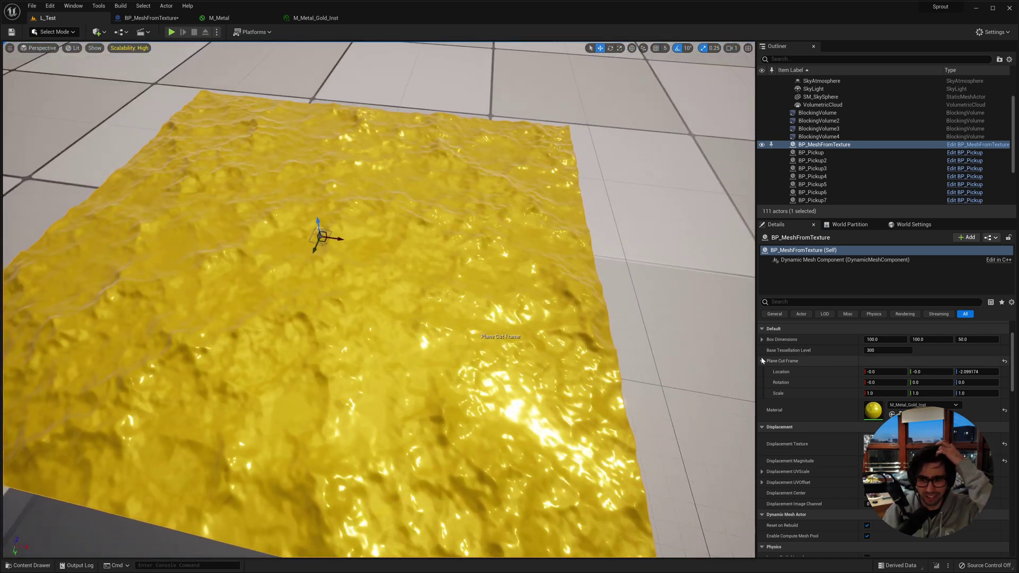
# Collapse the Plane Cut Frame properties and change the Displacement Texture to sprite_0099
pyautogui.click(763, 361)
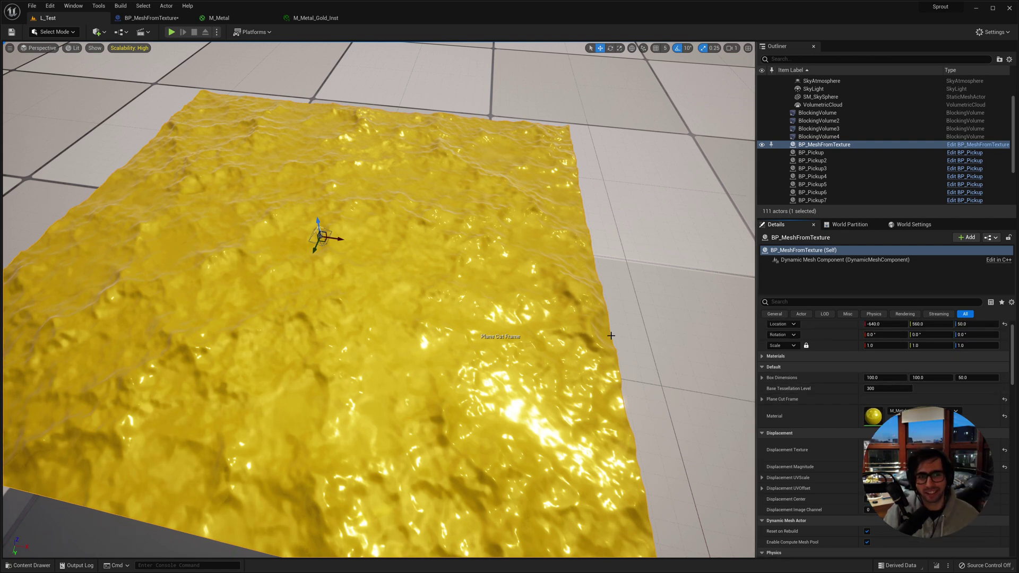
pyautogui.scroll(-5, 234, 139)
pyautogui.scroll(2, 234, 139)
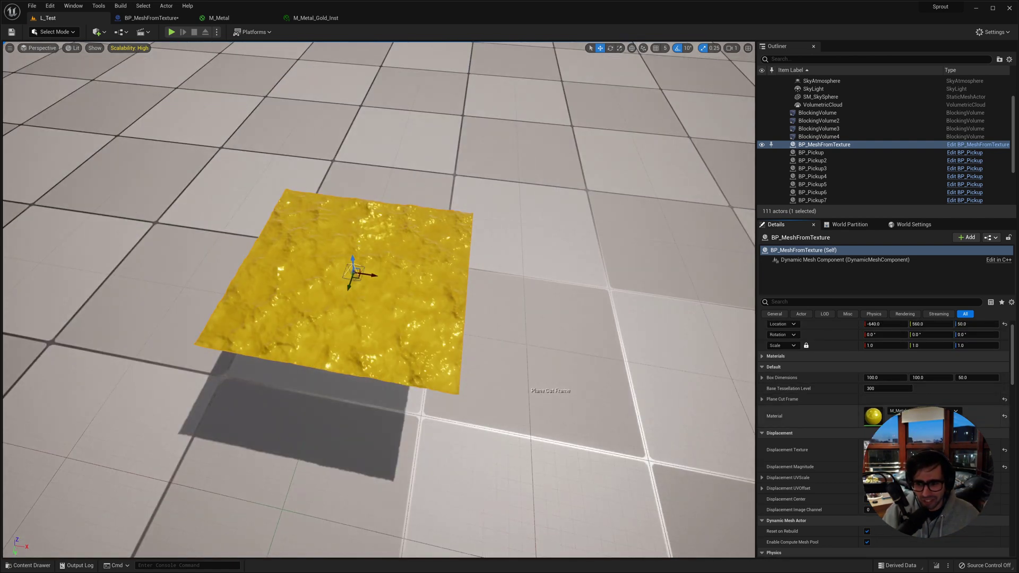
pyautogui.click(926, 444)
pyautogui.scroll(-10, 940, 404)
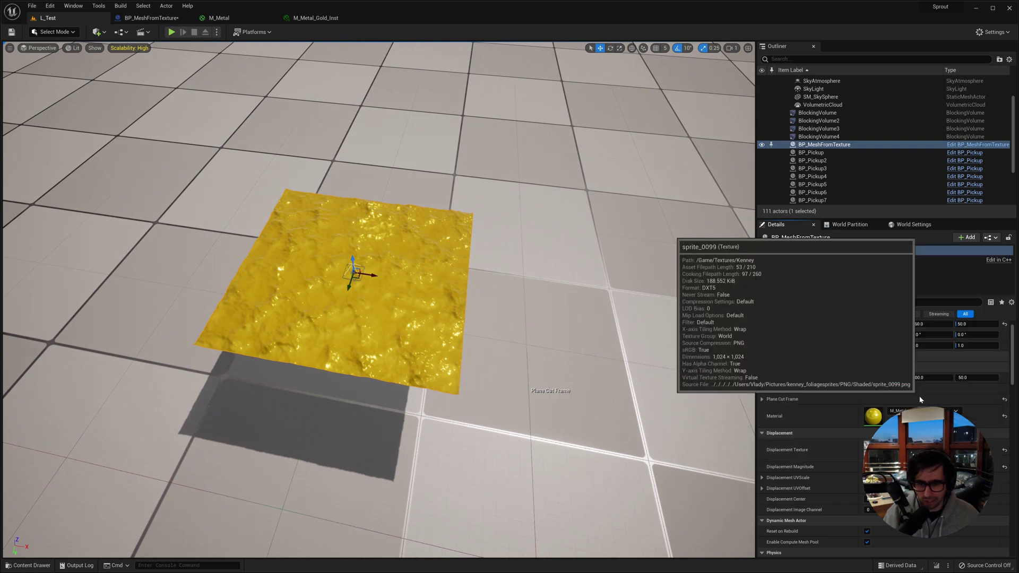
pyautogui.click(923, 397)
# Adjust the Plane Cut Frame's height to cut away the flat base around the foliage, and inspect the remaining mesh up close and from above
pyautogui.moveTo(357, 275); pyautogui.dragTo(357, 305, button='right')
pyautogui.press('w')
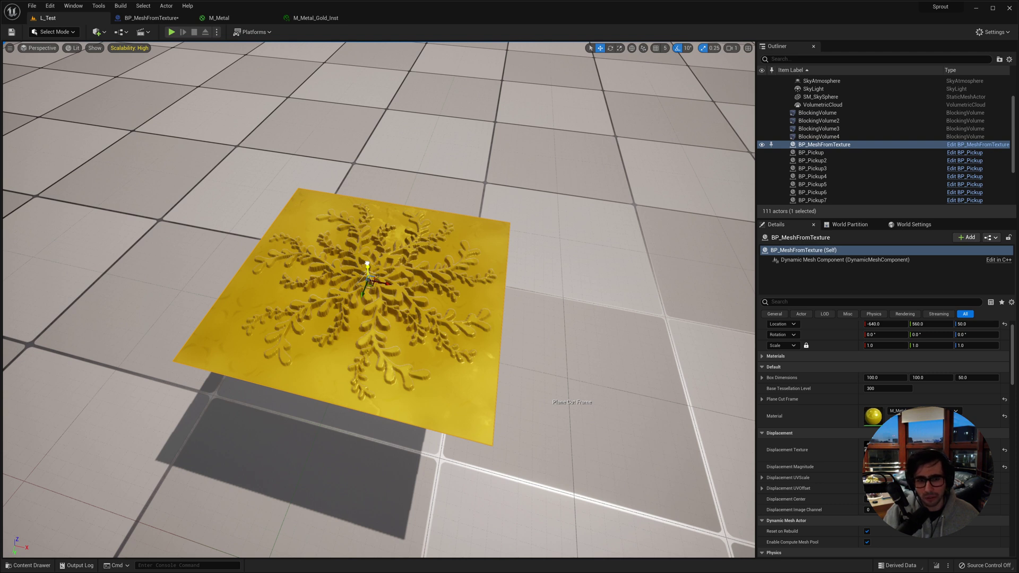
pyautogui.moveTo(233, 215)
pyautogui.mouseDown(button='right')
pyautogui.moveTo(265, 225)
pyautogui.moveTo(239, 215)
pyautogui.moveTo(252, 215)
pyautogui.moveTo(239, 225)
pyautogui.mouseUp(button='right')
pyautogui.press('w')
pyautogui.press('w')
pyautogui.hotkey('alt', 'Tab')
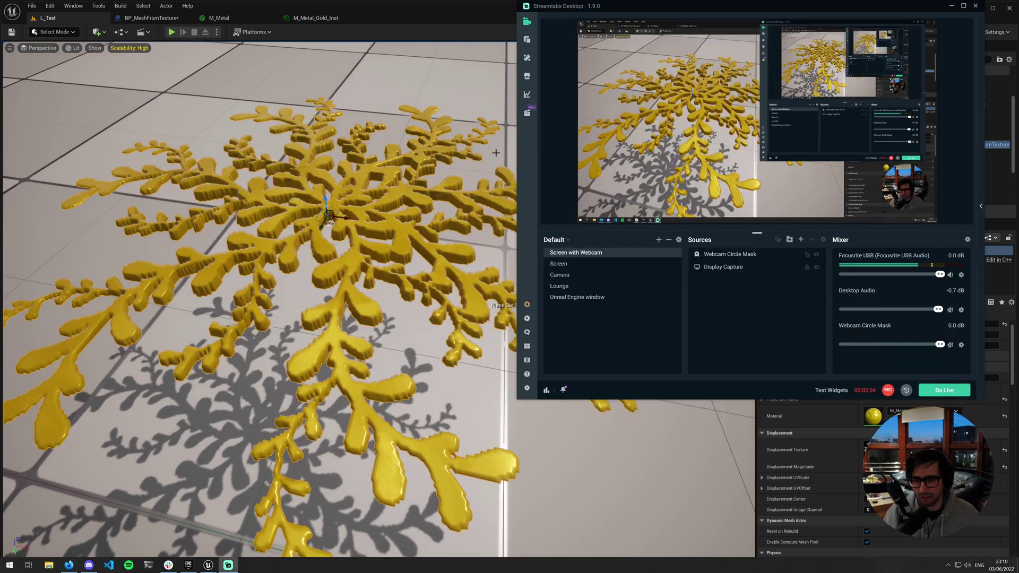
pyautogui.hotkey('alt', 'Tab')
pyautogui.moveTo(481, 158); pyautogui.dragTo(594, 152, button='right')
pyautogui.press('w')
pyautogui.press('s')
pyautogui.press('a')
pyautogui.press('w')
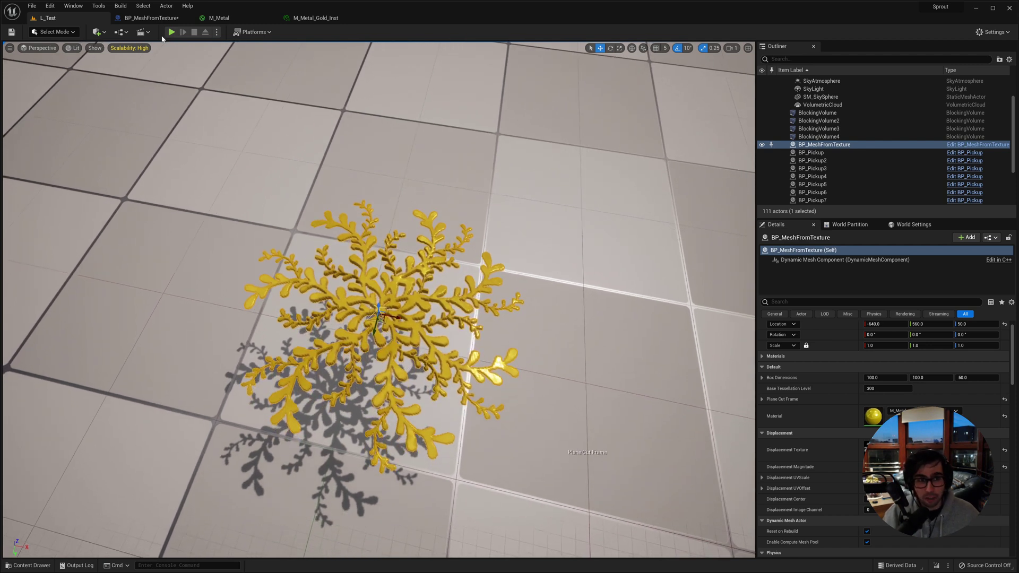
# Examine the node chain in the BP_MeshFromTexture Event Graph and return to the L_Test level
pyautogui.click(157, 22)
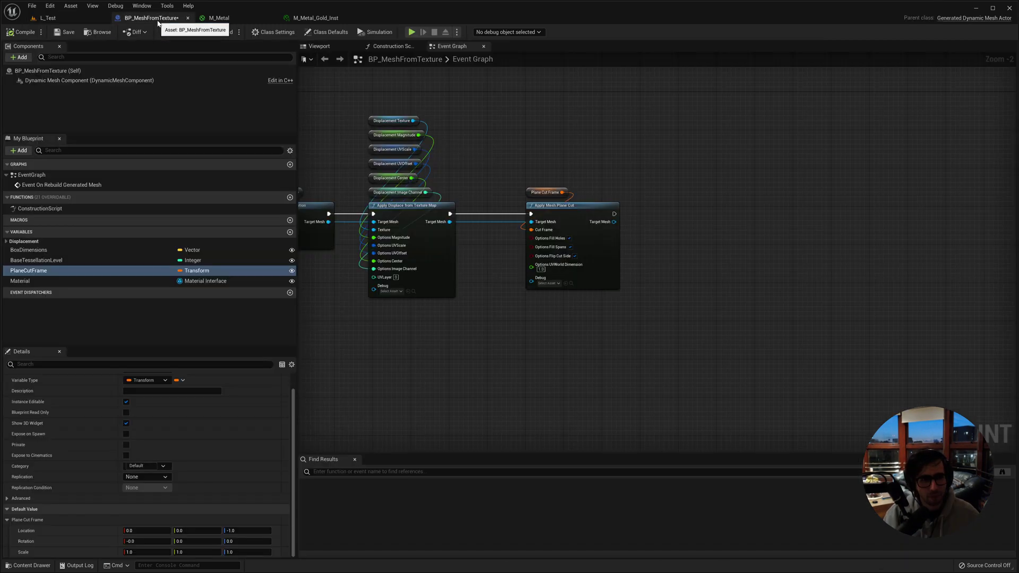
pyautogui.scroll(3, 669, 265)
pyautogui.moveTo(442, 227); pyautogui.dragTo(562, 90, button='right')
pyautogui.scroll(-2, 561, 90)
pyautogui.moveTo(551, 169); pyautogui.dragTo(489, 208, button='right')
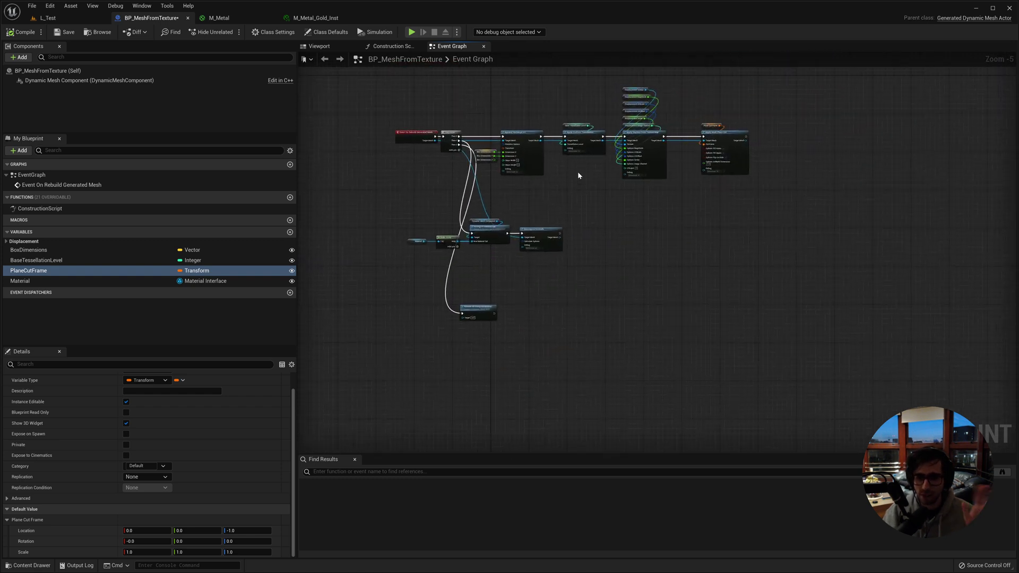
pyautogui.scroll(3, 462, 178)
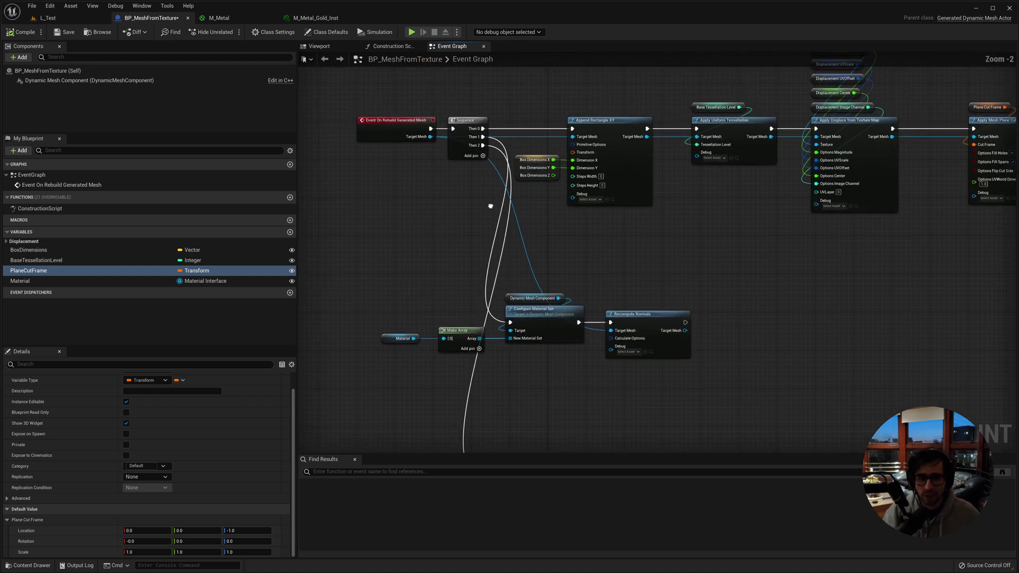
pyautogui.click(48, 18)
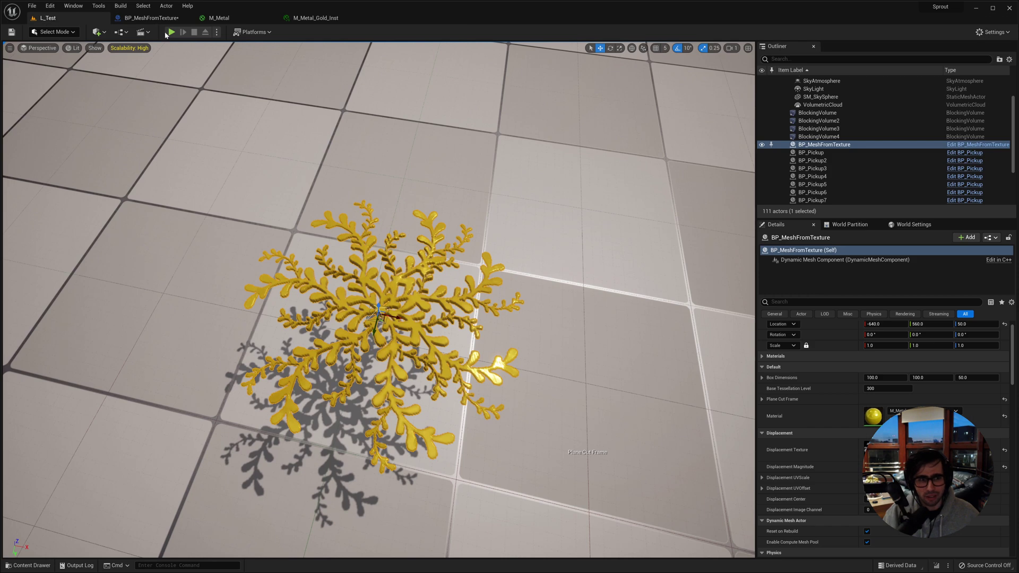
pyautogui.click(142, 19)
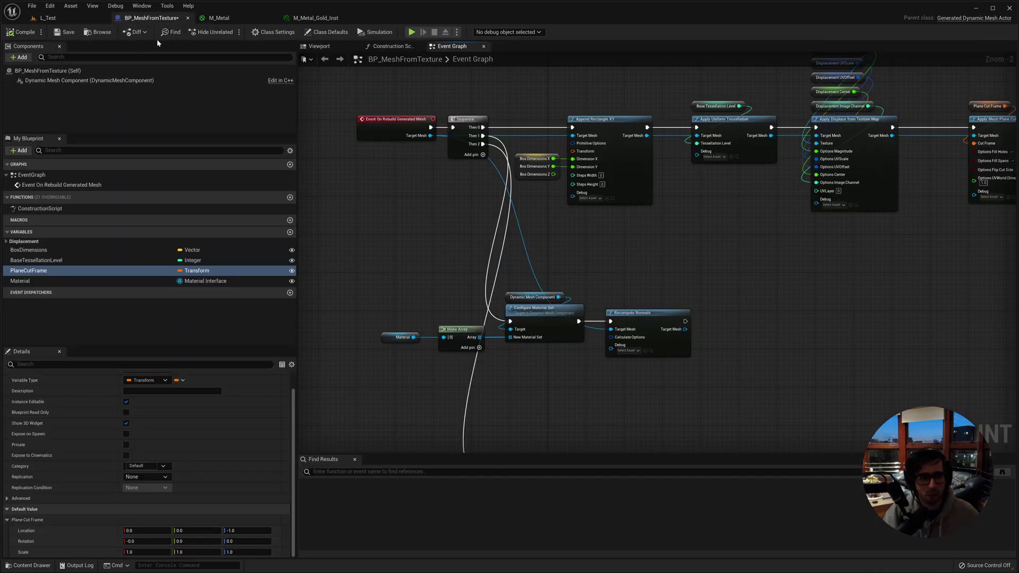
pyautogui.click(48, 17)
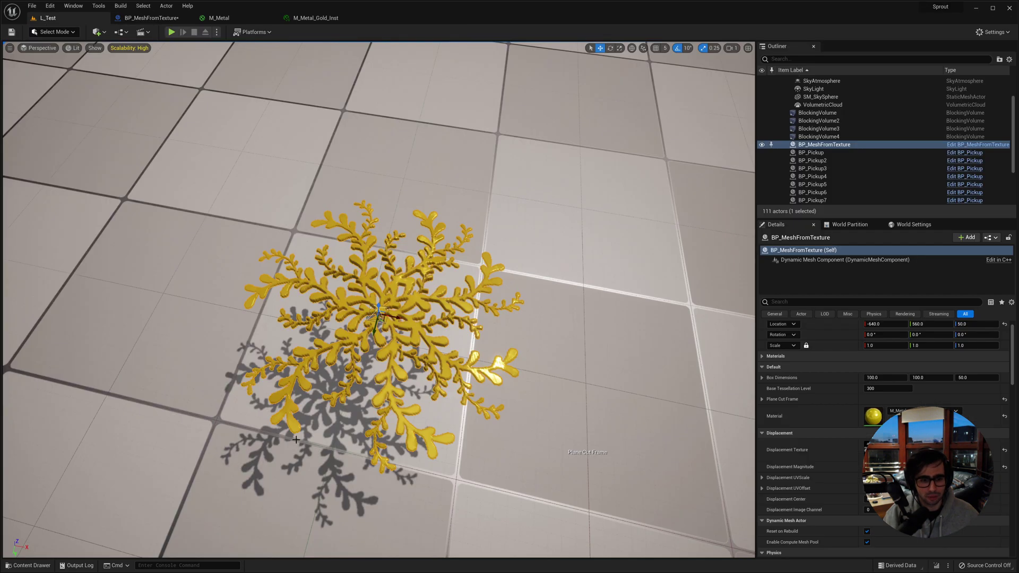
# Look up the GeneratedDynamicMeshActor parent class for a new Blueprint Class in the Tools folder by searching for "generated", without creating the asset
pyautogui.click(12, 564)
pyautogui.click(43, 468)
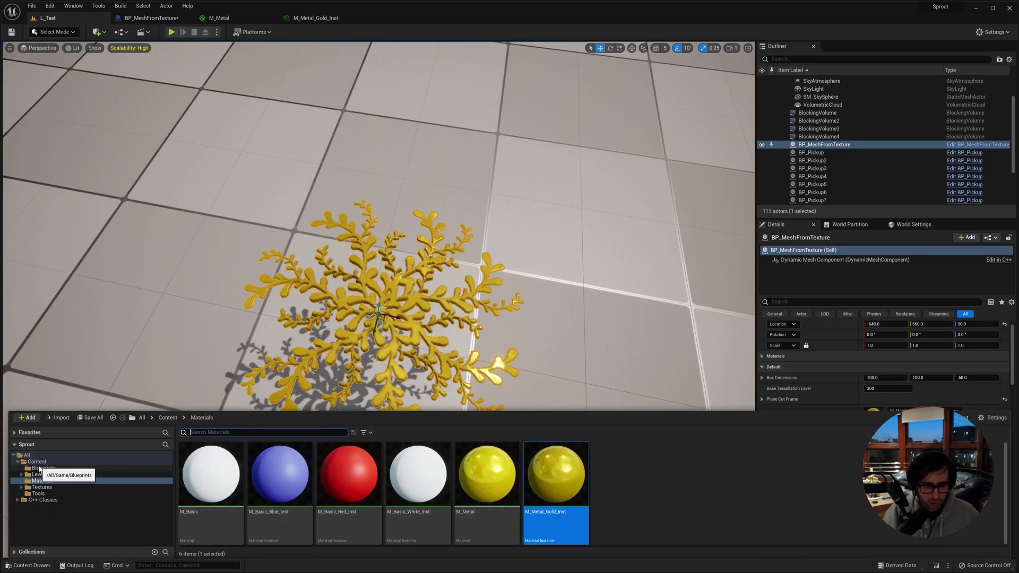
pyautogui.click(47, 494)
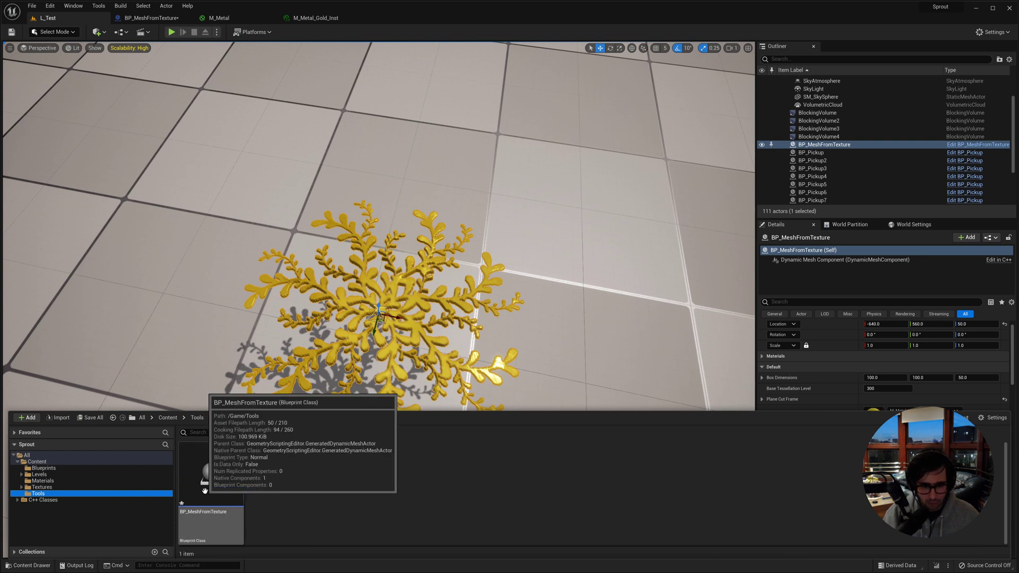
pyautogui.rightClick(351, 209)
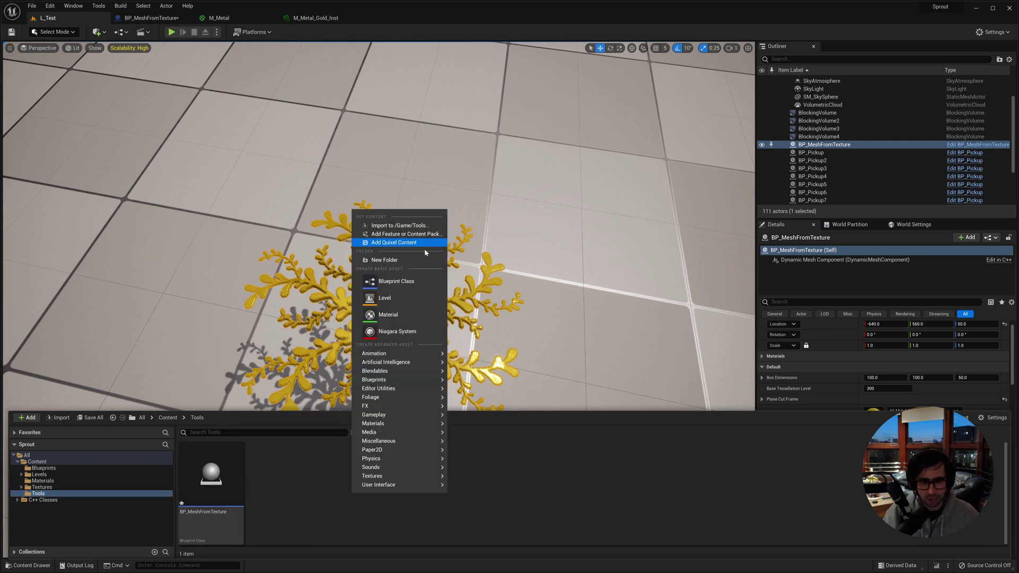
pyautogui.click(405, 283)
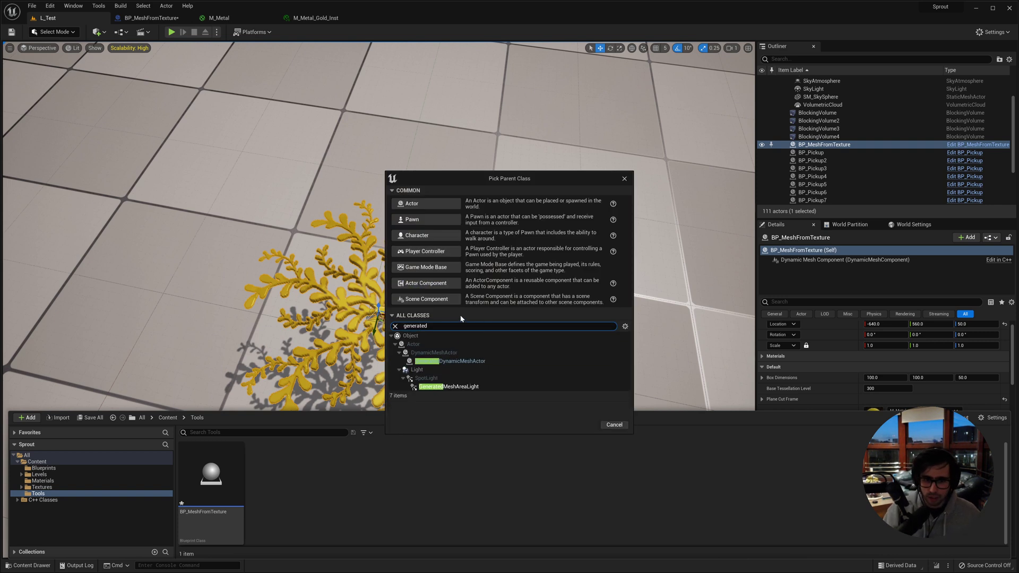
pyautogui.moveTo(479, 366)
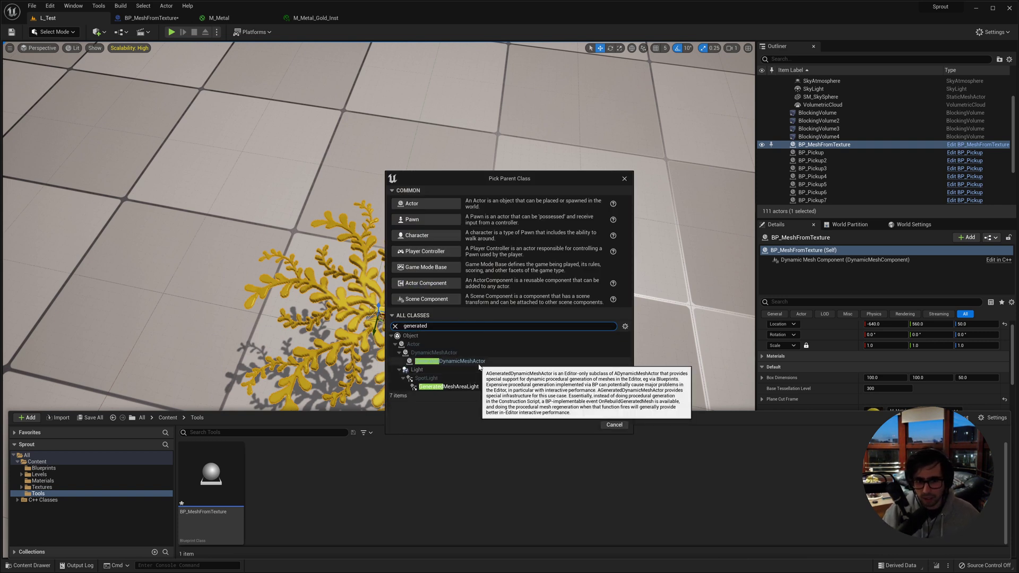
pyautogui.click(624, 179)
pyautogui.click(49, 6)
pyautogui.click(63, 136)
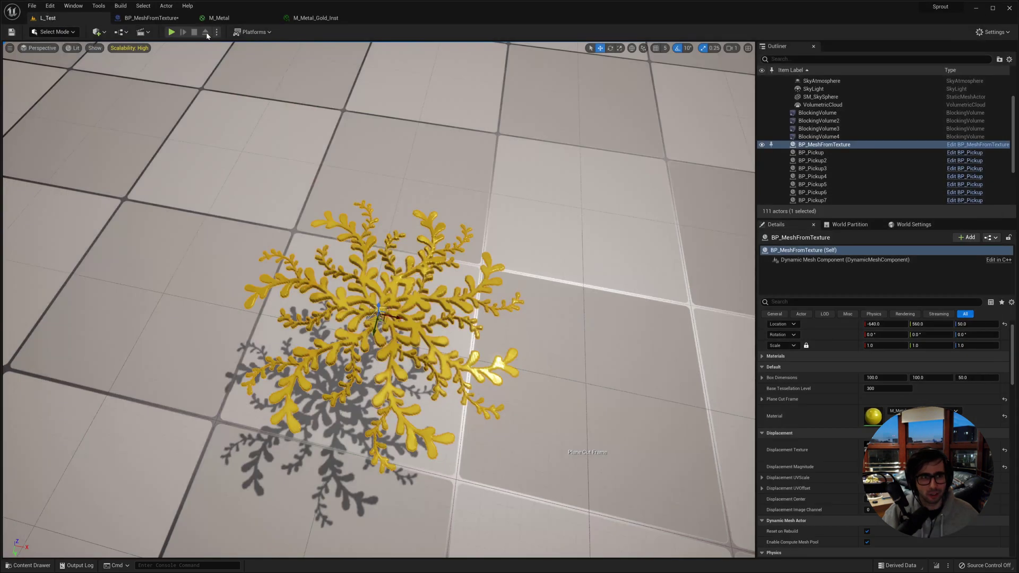
# Break the execution link from Append Rectangle XY to Apply Uniform Tessellation in the BP_MeshFromTexture Event Graph and compile
pyautogui.click(145, 21)
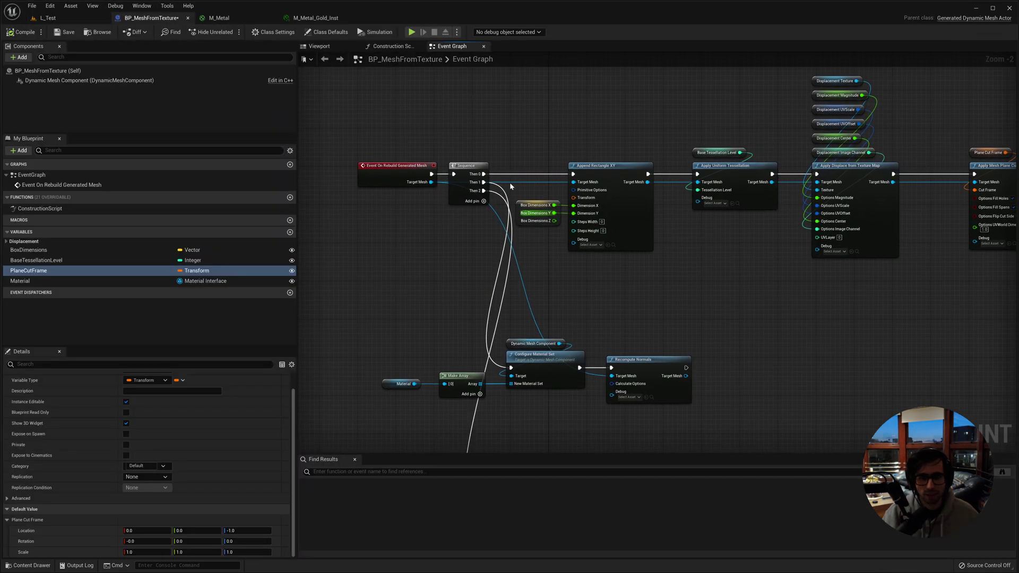
pyautogui.moveTo(389, 195); pyautogui.dragTo(399, 200)
pyautogui.scroll(1, 407, 206)
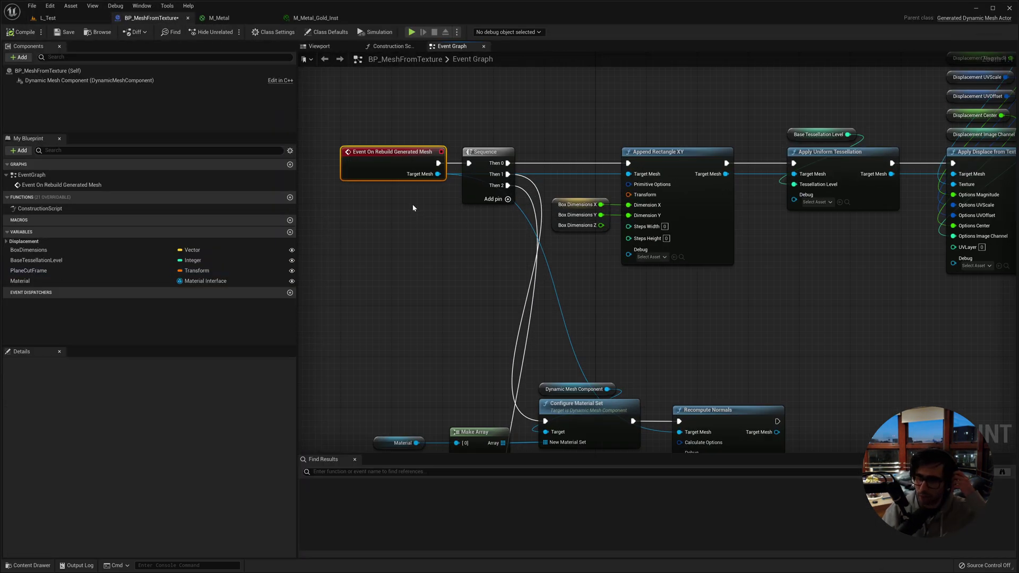
pyautogui.scroll(1, 417, 198)
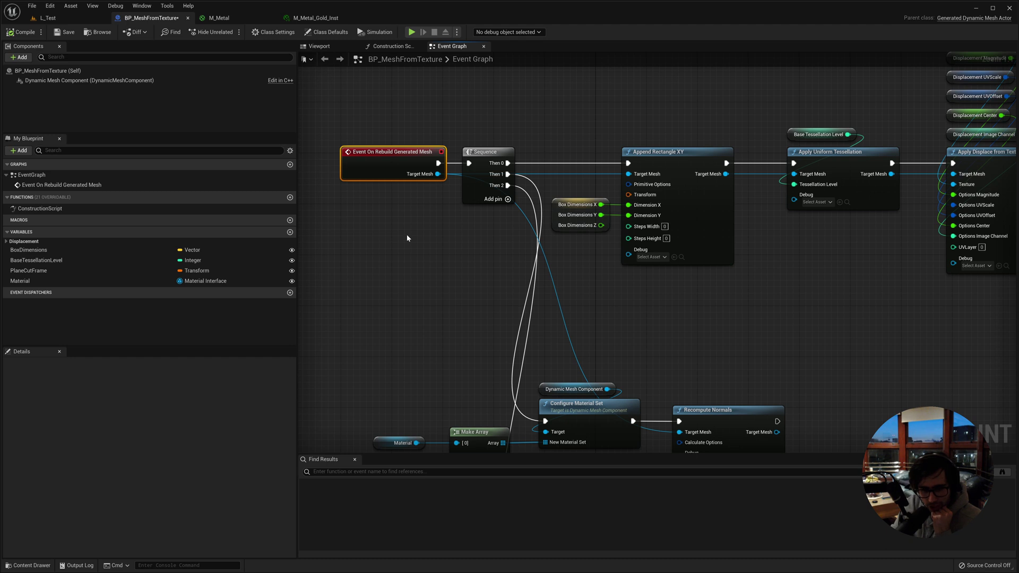
pyautogui.moveTo(412, 255); pyautogui.dragTo(385, 253, button='right')
pyautogui.moveTo(530, 115); pyautogui.dragTo(718, 303)
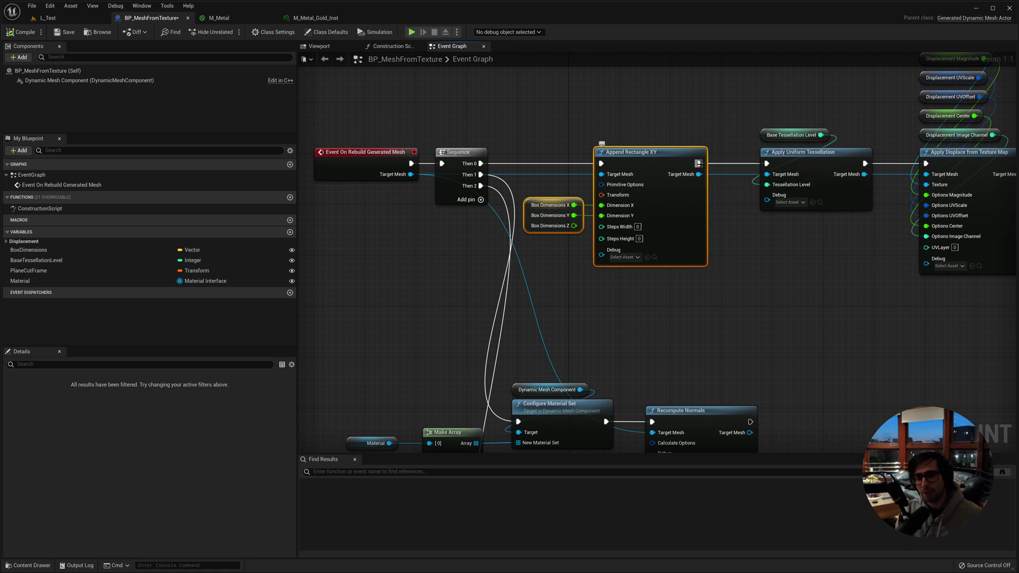
pyautogui.keyDown('alt'); pyautogui.click(698, 163); pyautogui.keyUp('alt')
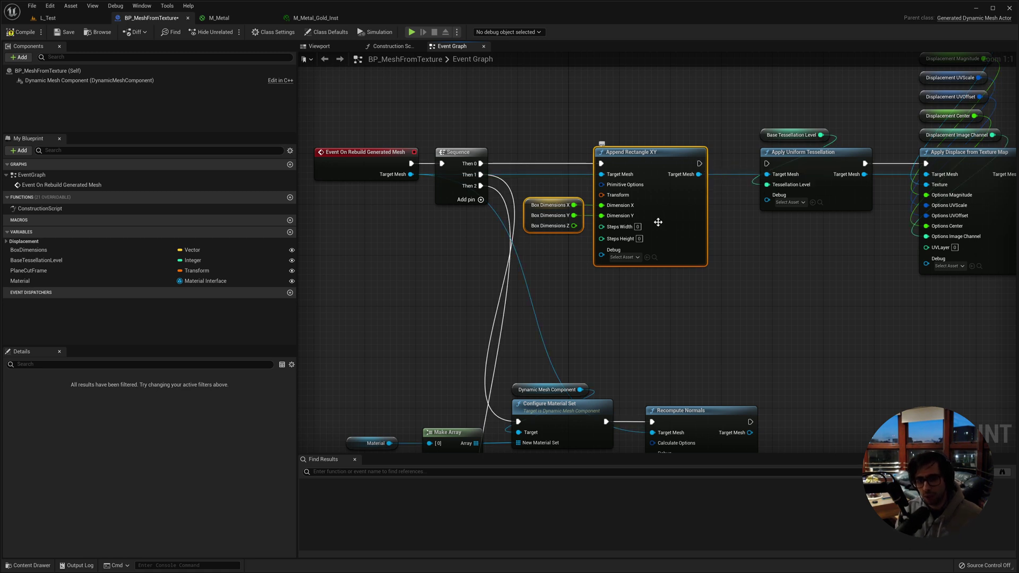
# Inspect the flat base rectangle generated in the L_Test level, both up close and from further away
pyautogui.click(47, 18)
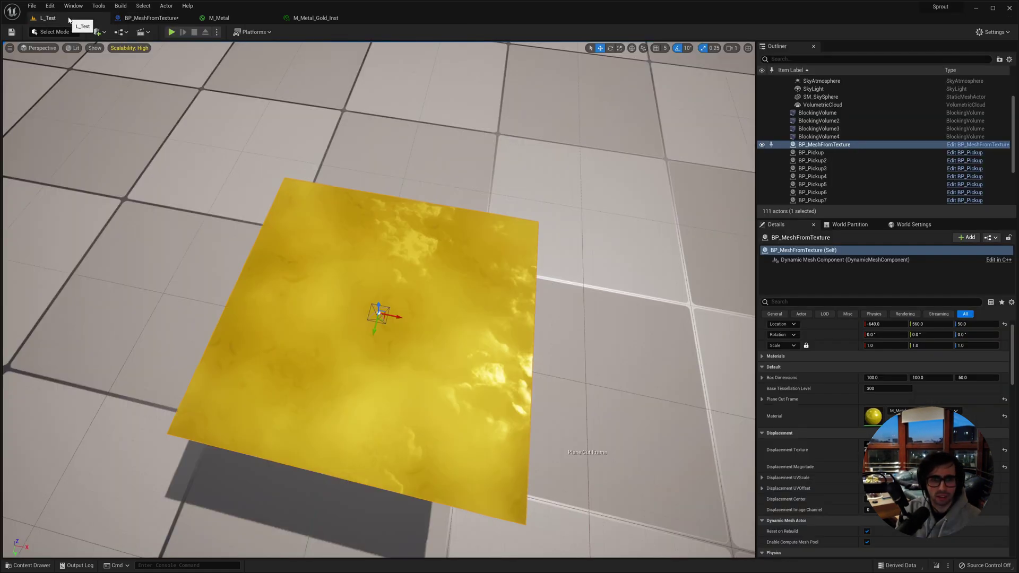
pyautogui.scroll(3, 356, 219)
pyautogui.scroll(-3, 356, 220)
pyautogui.scroll(5, 356, 219)
pyautogui.scroll(-5, 356, 219)
pyautogui.moveTo(356, 219)
pyautogui.mouseDown(button='right')
pyautogui.moveTo(367, 167)
pyautogui.moveTo(354, 233)
pyautogui.moveTo(354, 191)
pyautogui.moveTo(356, 224)
pyautogui.mouseUp(button='right')
# Reconnect Append Rectangle XY to Apply Uniform Tessellation, disconnect the tessellation's execution output, compile, and inspect the tessellated plane in L_Test
pyautogui.click(156, 17)
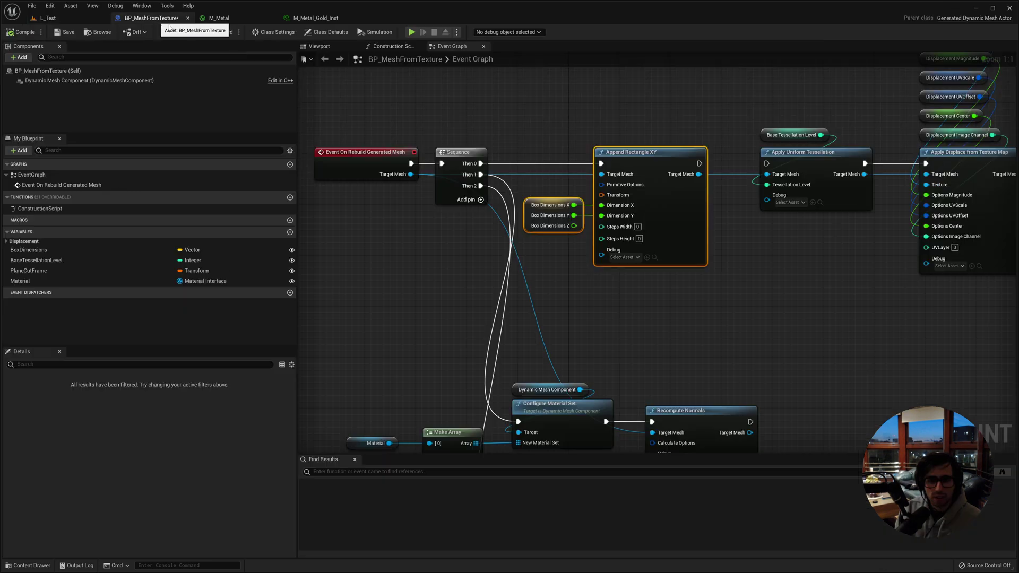
pyautogui.moveTo(877, 187); pyautogui.dragTo(789, 187, button='right')
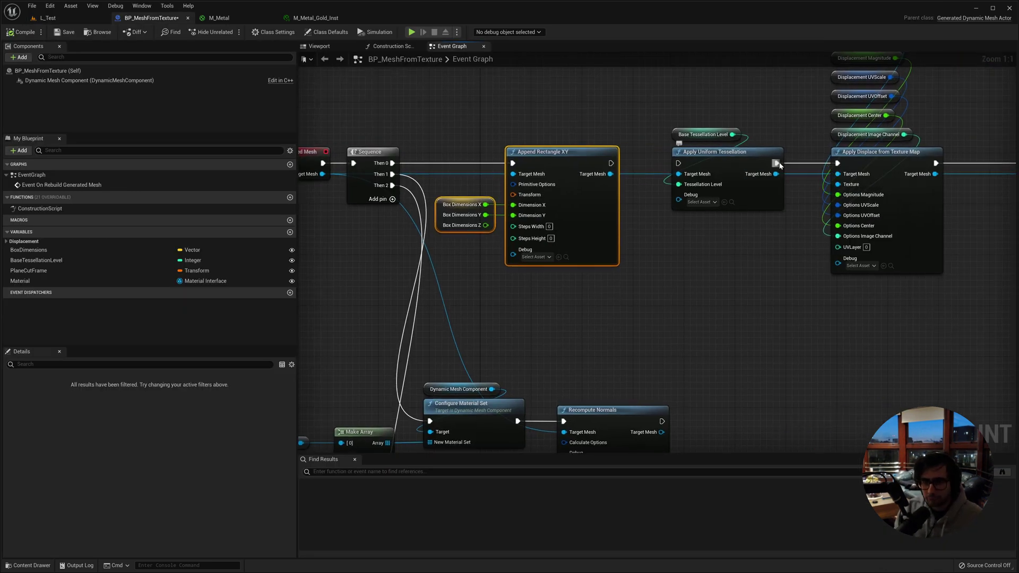
pyautogui.moveTo(679, 163); pyautogui.dragTo(611, 162)
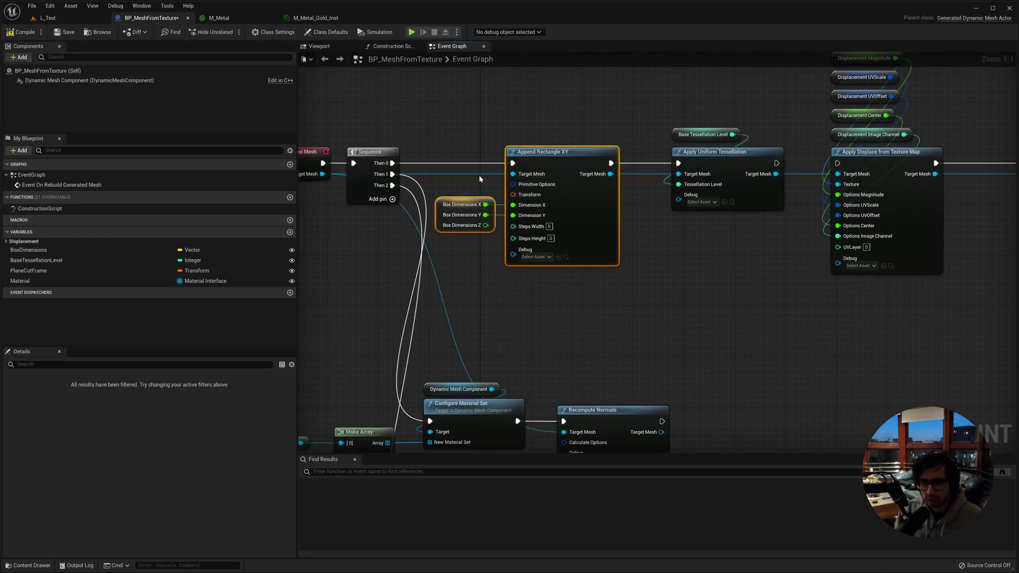
pyautogui.click(21, 32)
pyautogui.click(48, 18)
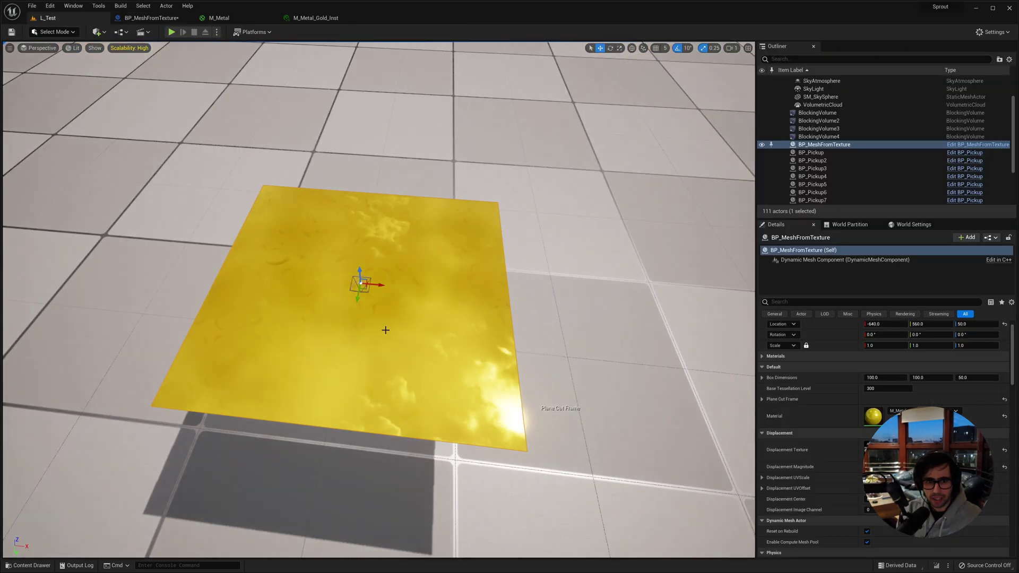
pyautogui.moveTo(385, 330); pyautogui.dragTo(337, 217, button='right')
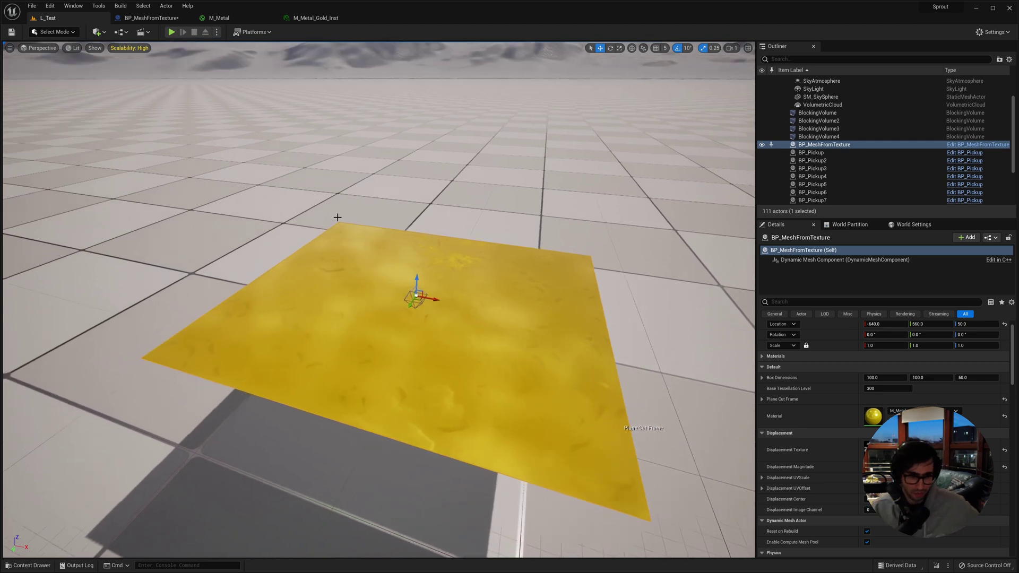
# Reconnect Apply Uniform Tessellation to Apply Displace from Texture Map, disconnect the displacement's execution output, compile, and inspect the displaced mesh in L_Test
pyautogui.click(144, 19)
pyautogui.moveTo(777, 163); pyautogui.dragTo(838, 164)
pyautogui.moveTo(802, 206); pyautogui.dragTo(686, 257, button='right')
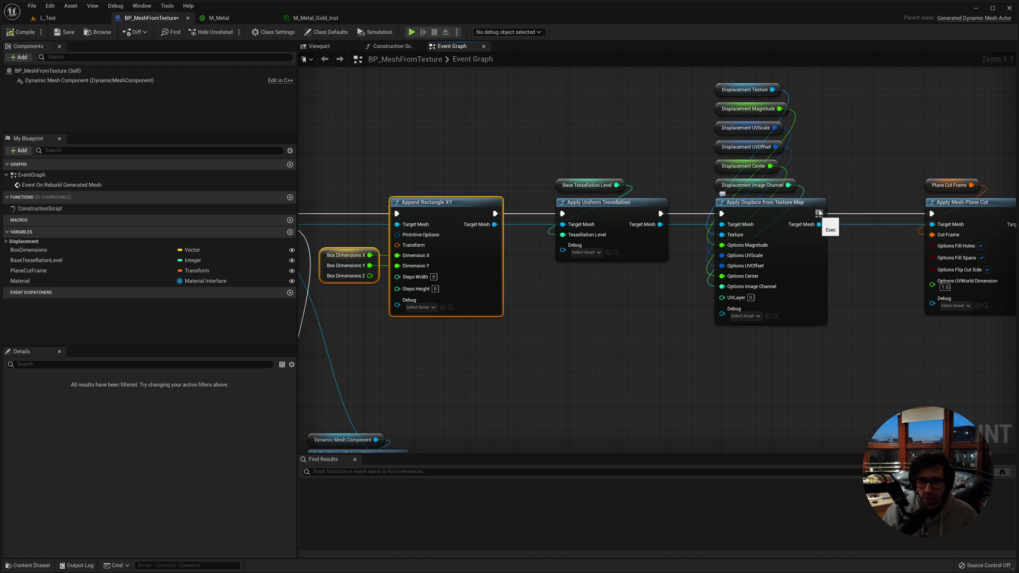
pyautogui.keyDown('alt'); pyautogui.click(819, 213); pyautogui.keyUp('alt')
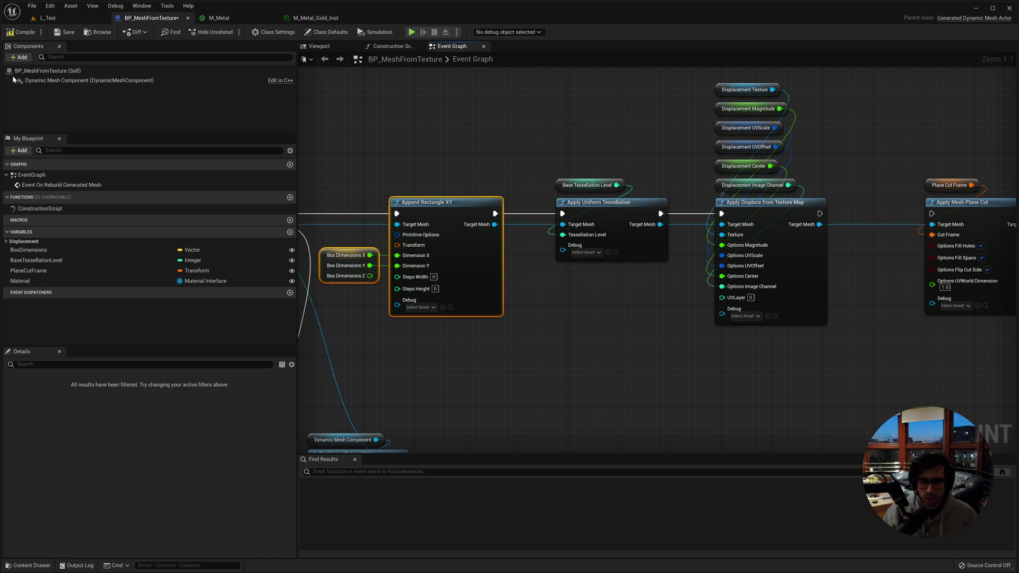
pyautogui.click(48, 18)
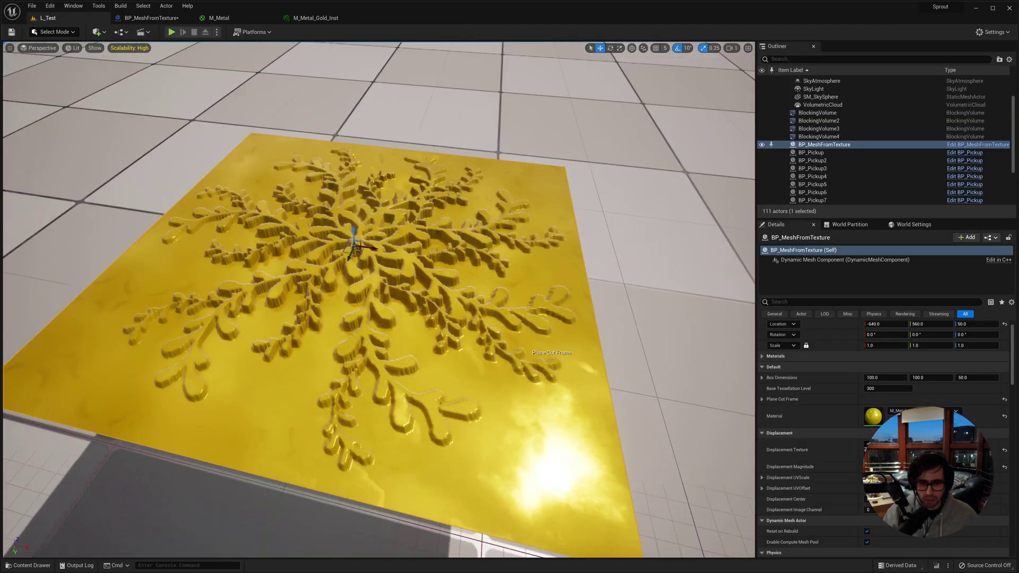
pyautogui.moveTo(379, 300); pyautogui.dragTo(333, 182, button='right')
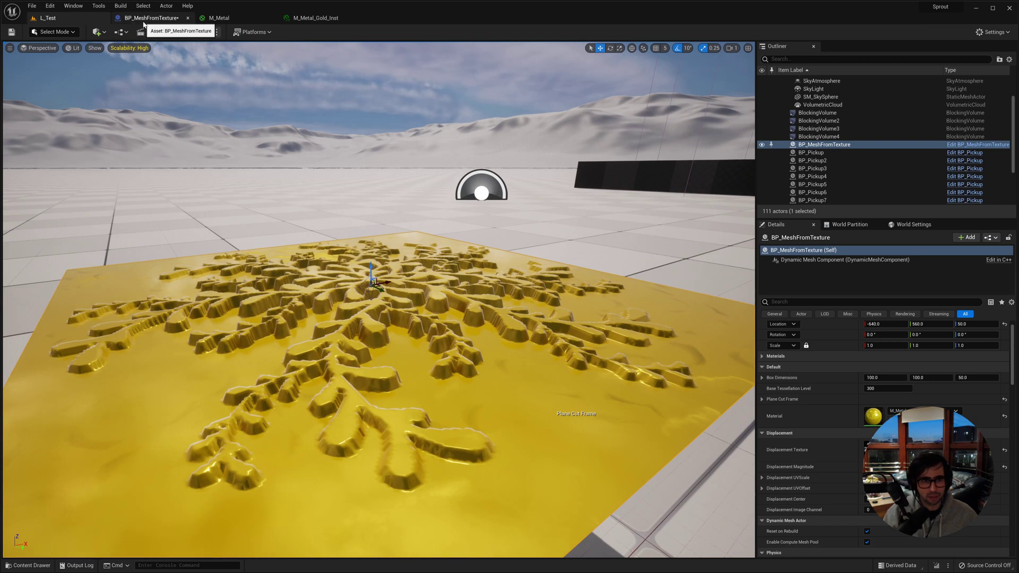
# Reconnect Apply Displace from Texture Map to Apply Mesh Plane Cut, leave the plane cut's execution output unconnected, compile, and inspect the cut mesh in L_Test
pyautogui.click(130, 19)
pyautogui.moveTo(721, 203); pyautogui.dragTo(832, 207)
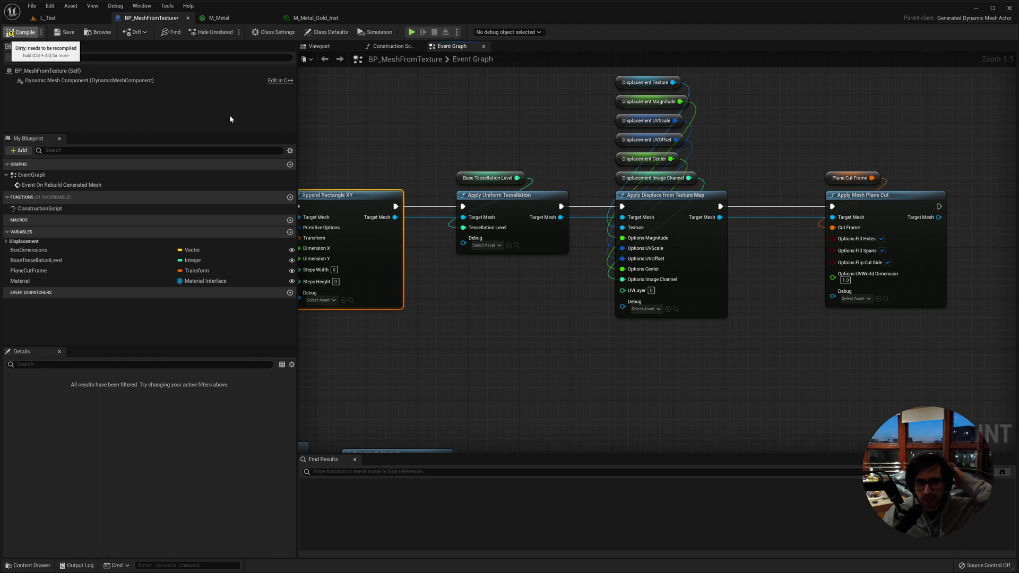
pyautogui.click(47, 17)
pyautogui.moveTo(299, 161); pyautogui.dragTo(247, 214, button='right')
pyautogui.moveTo(337, 193); pyautogui.dragTo(337, 192, button='right')
pyautogui.press('w')
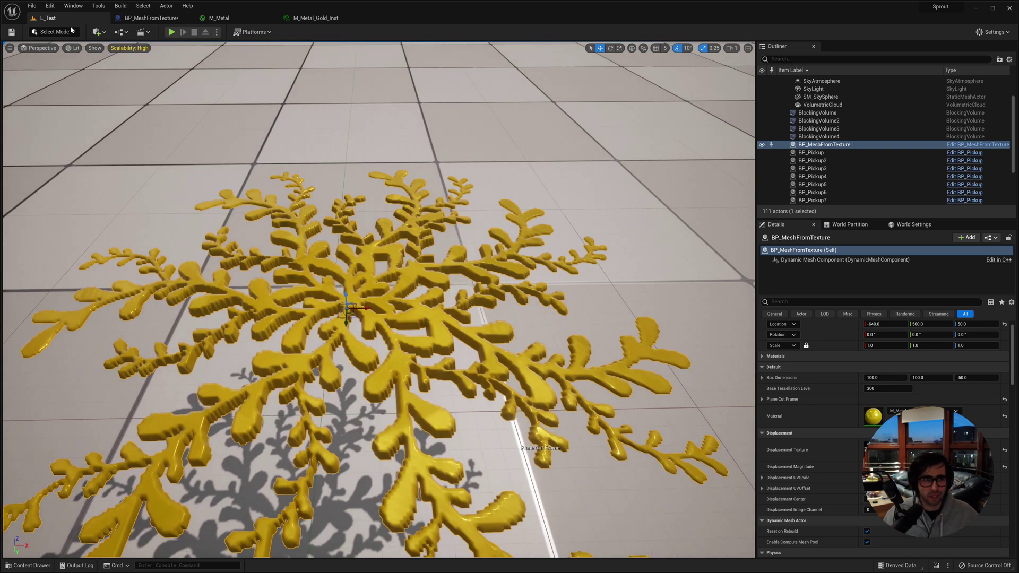
# Look through the mesh editing tool categories of Modeling Mode and return to Select Mode
pyautogui.hotkey('shift', '5')
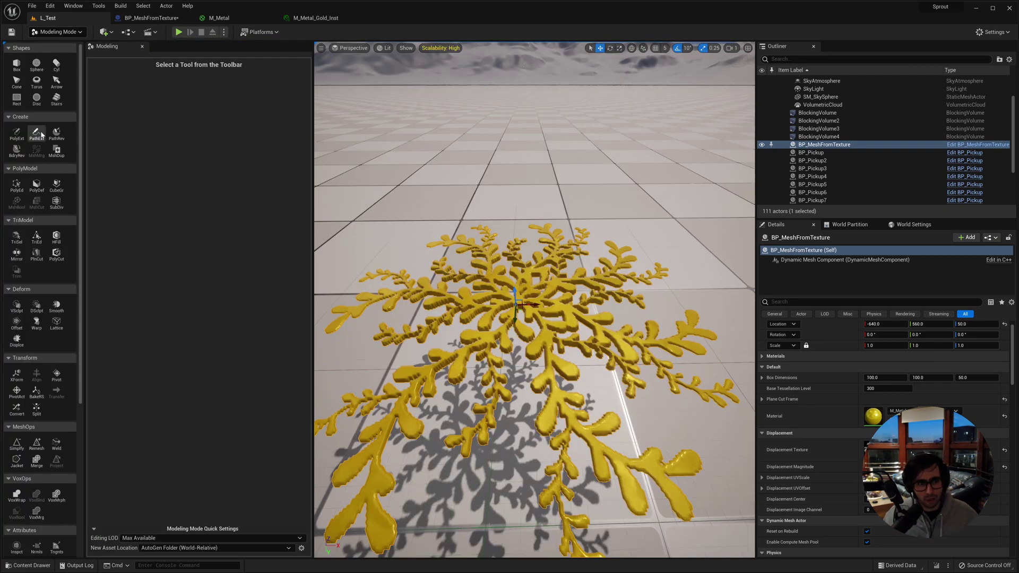
pyautogui.scroll(-5, 35, 128)
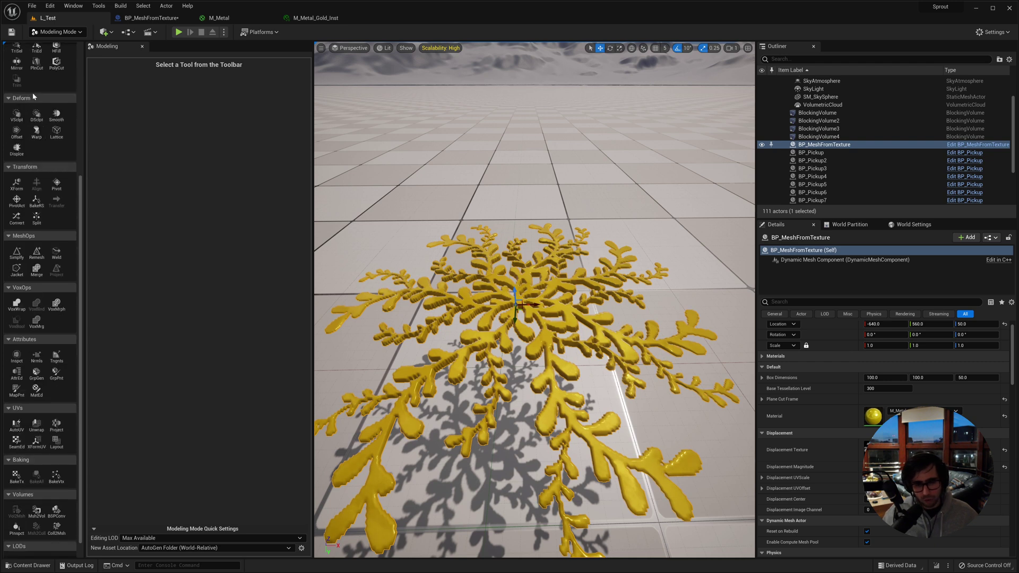
pyautogui.scroll(2, 32, 94)
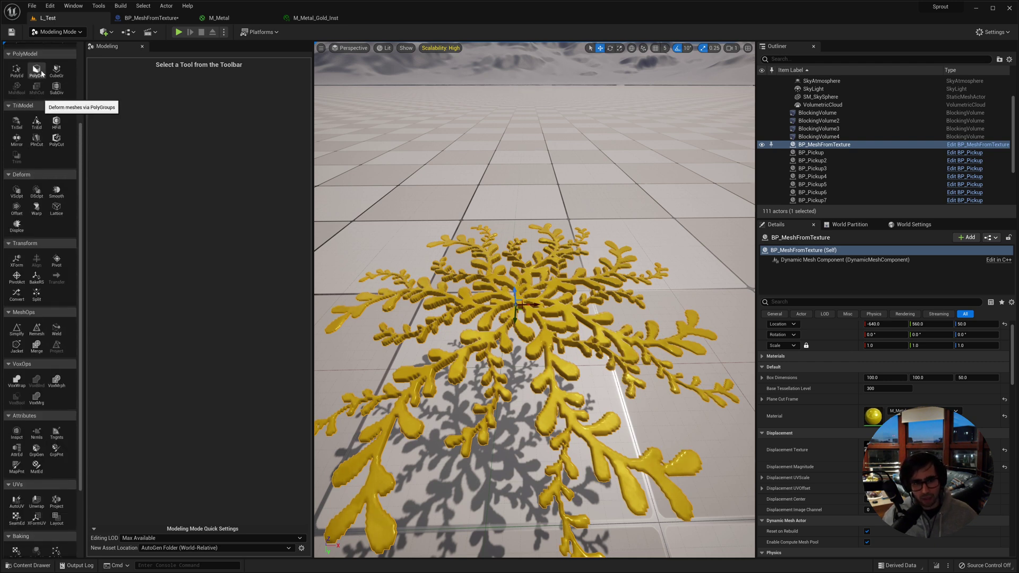
pyautogui.scroll(2, 41, 72)
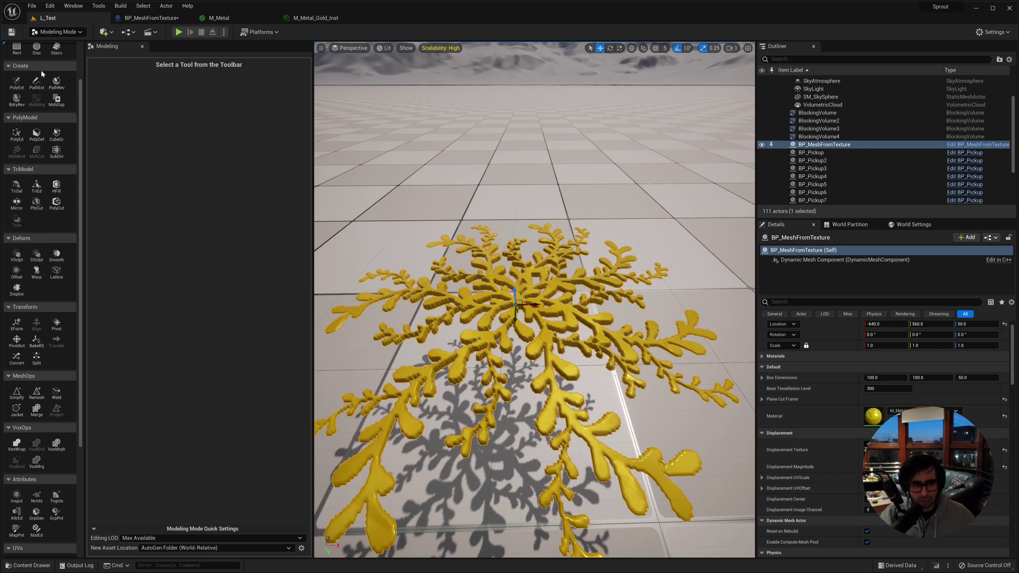
pyautogui.hotkey('shift', '1')
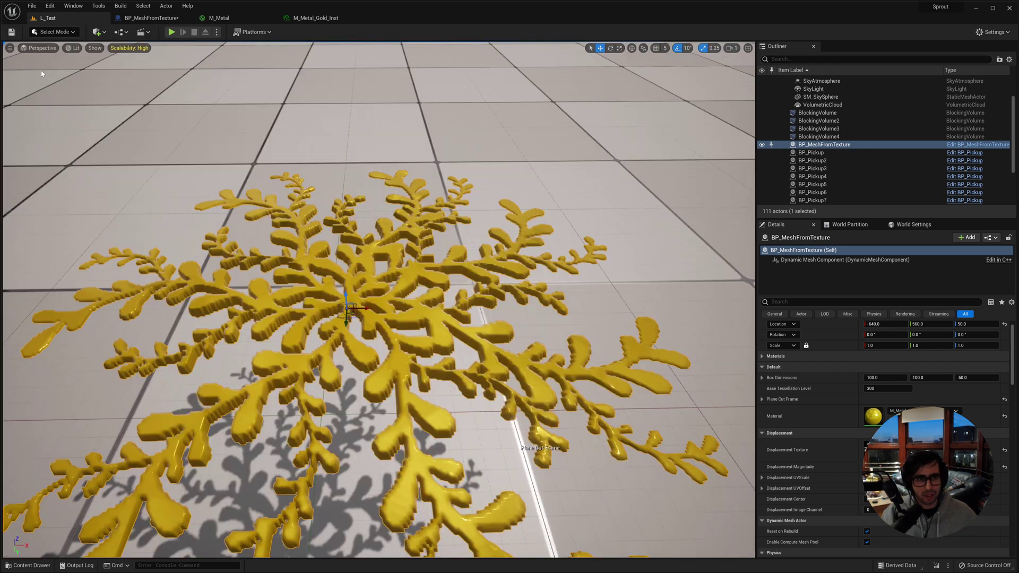
# Examine the plane-cut foliage mesh from several angles, up close and from above
pyautogui.moveTo(152, 173); pyautogui.dragTo(37, 138, button='right')
pyautogui.moveTo(405, 233); pyautogui.dragTo(550, 256, button='right')
pyautogui.moveTo(599, 339); pyautogui.dragTo(214, 278, button='right')
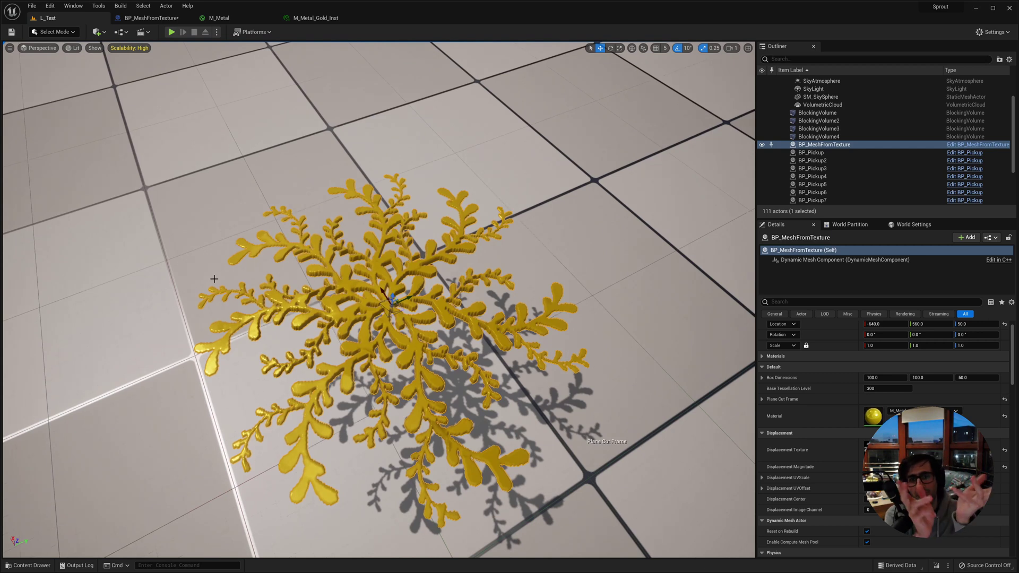
pyautogui.moveTo(302, 205); pyautogui.dragTo(321, 204, button='right')
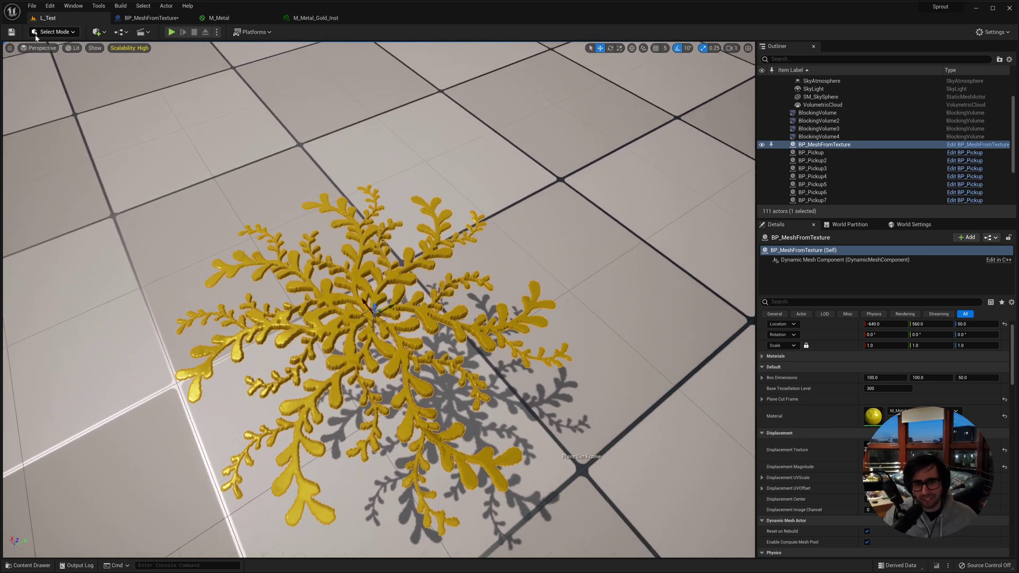